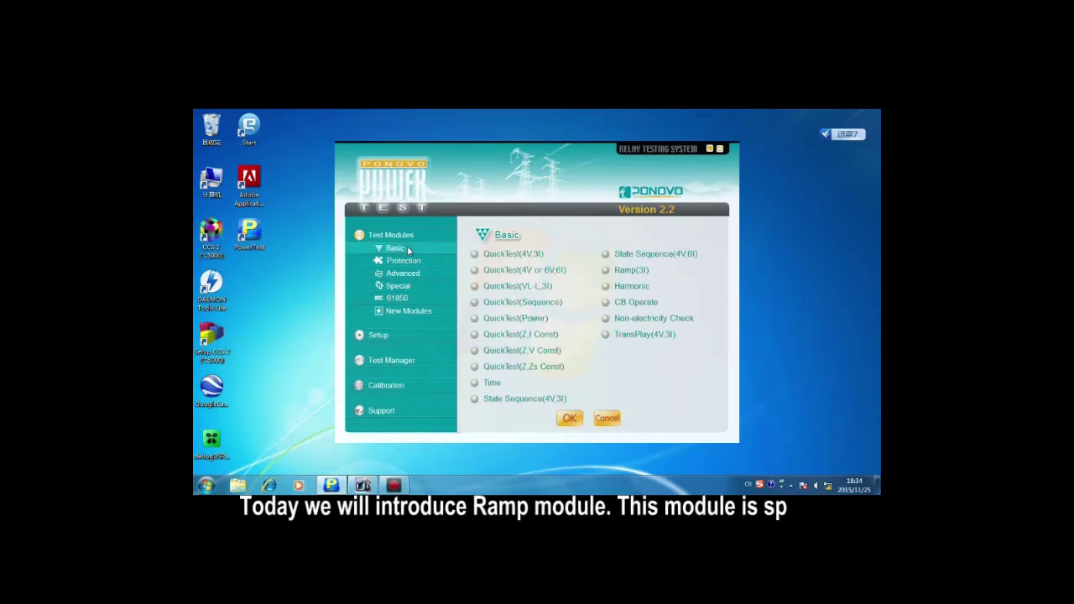
Launch the Ramp(3I) module from the Basic test modules
left_click(415, 249)
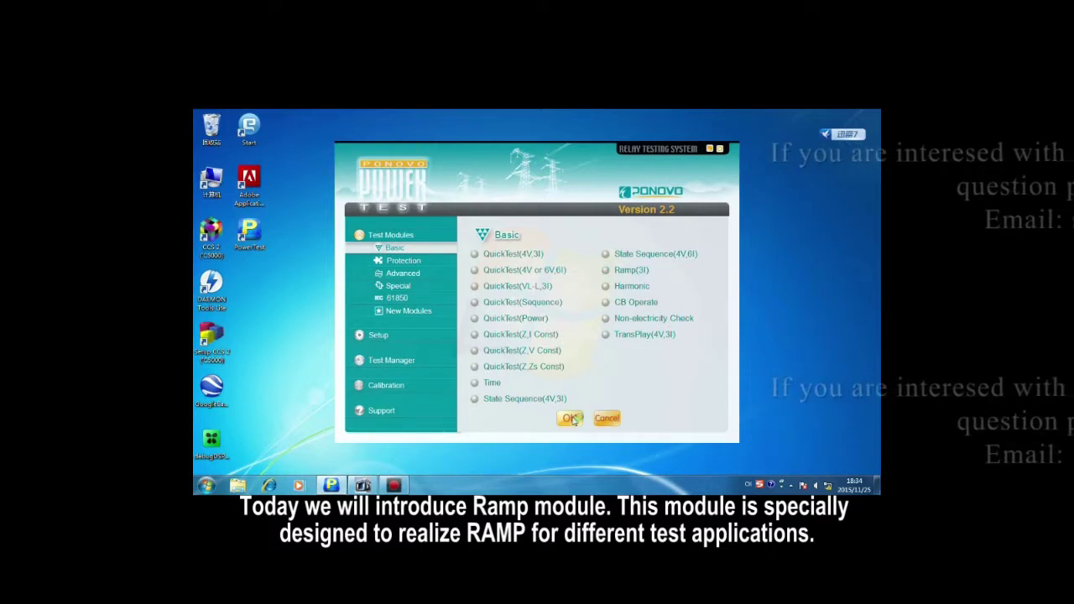
left_click(570, 418)
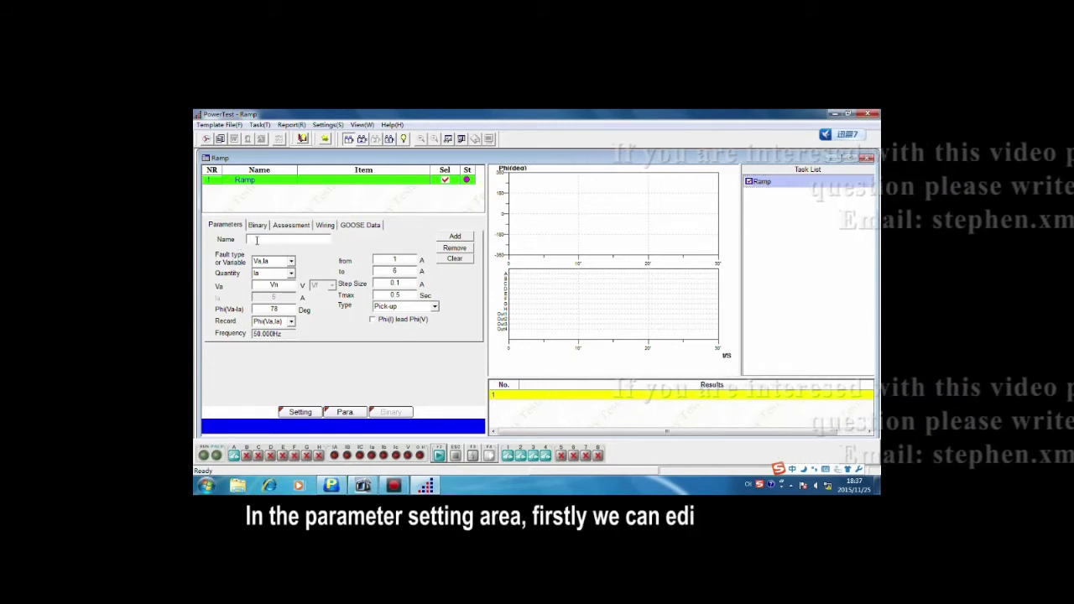
Enter 'test1' as the ramp test's name
left_click(256, 239)
type("t")
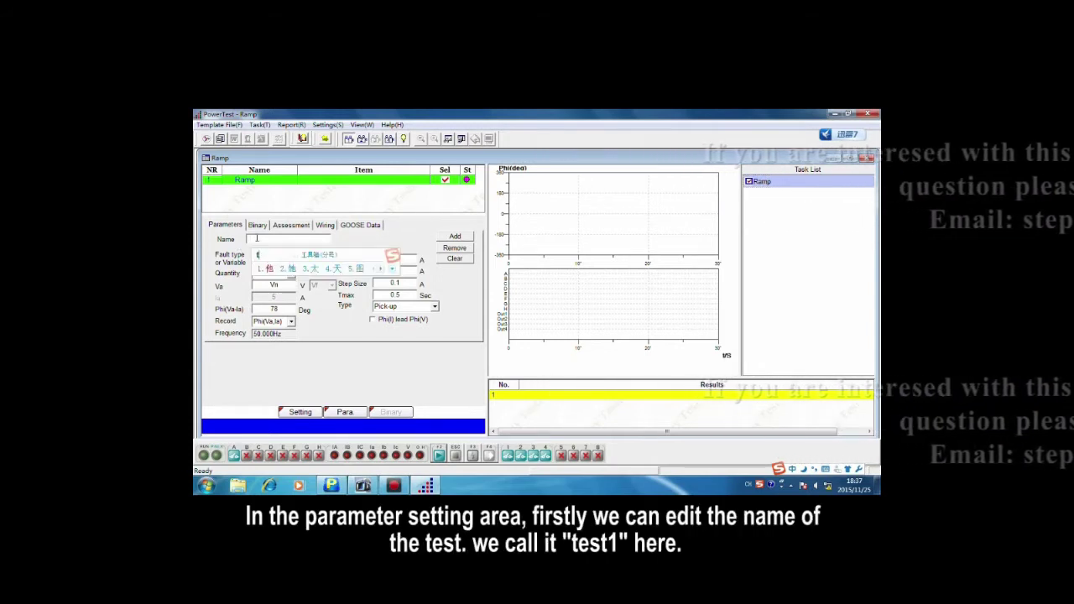
type("est")
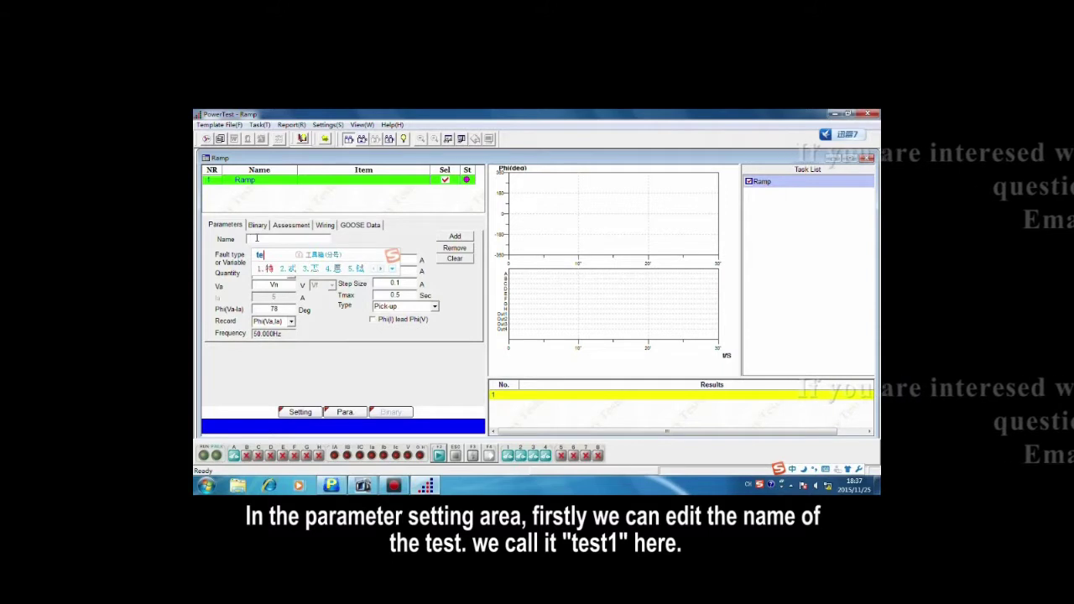
key("space")
type("test")
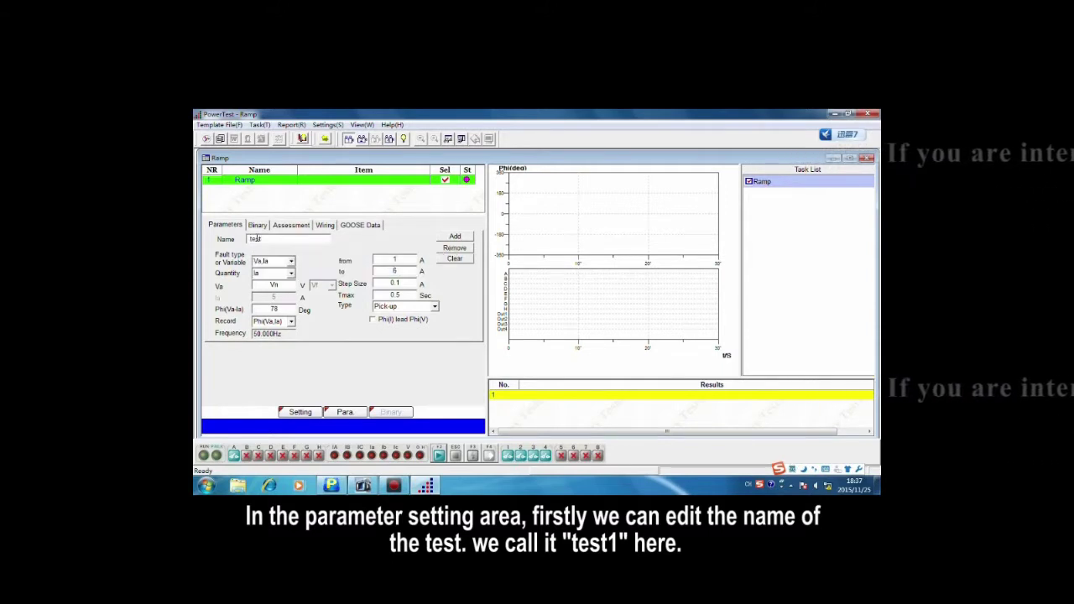
type("1")
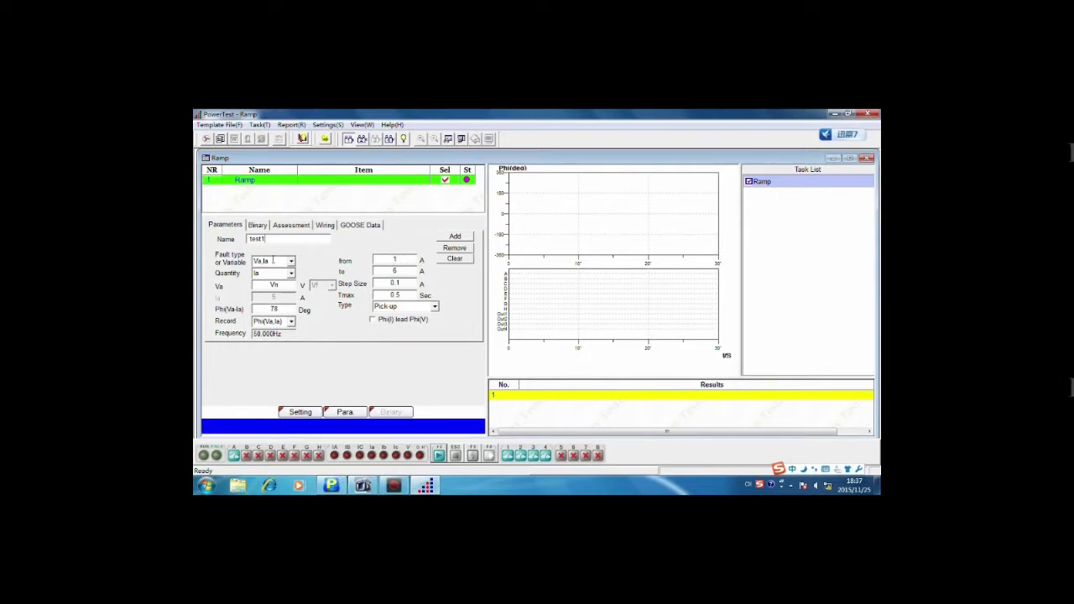
key("Return")
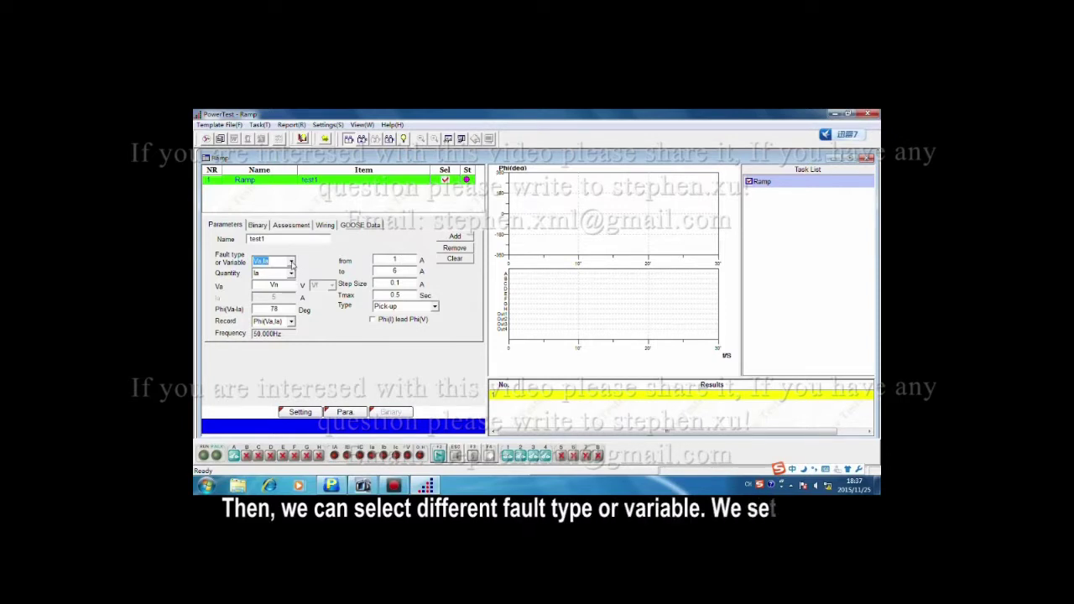
Set the fault type to A-E and keep Current as the ramped quantity
left_click(292, 263)
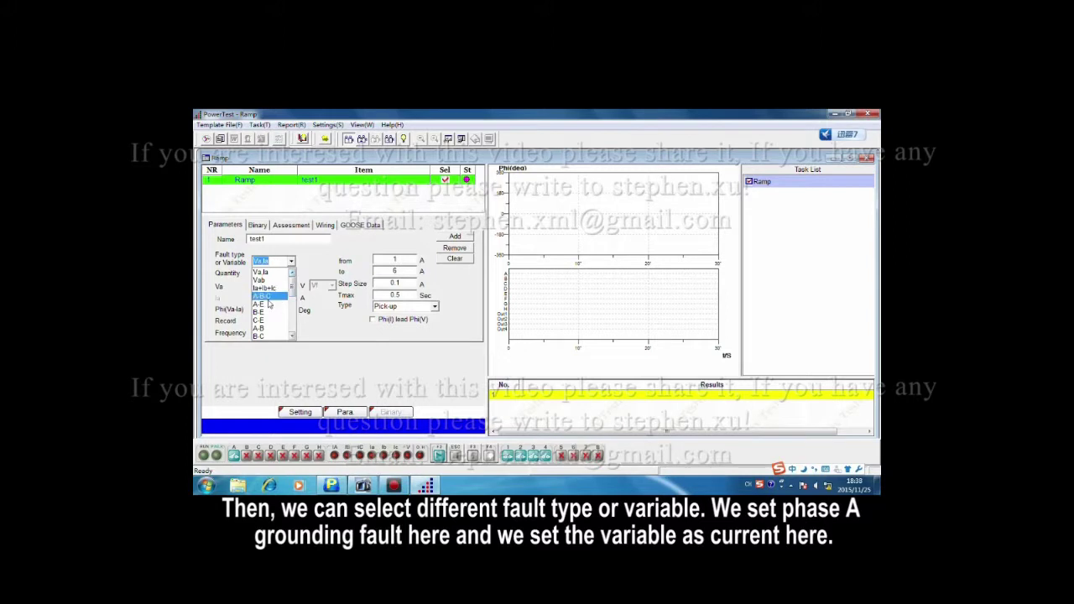
left_click(265, 305)
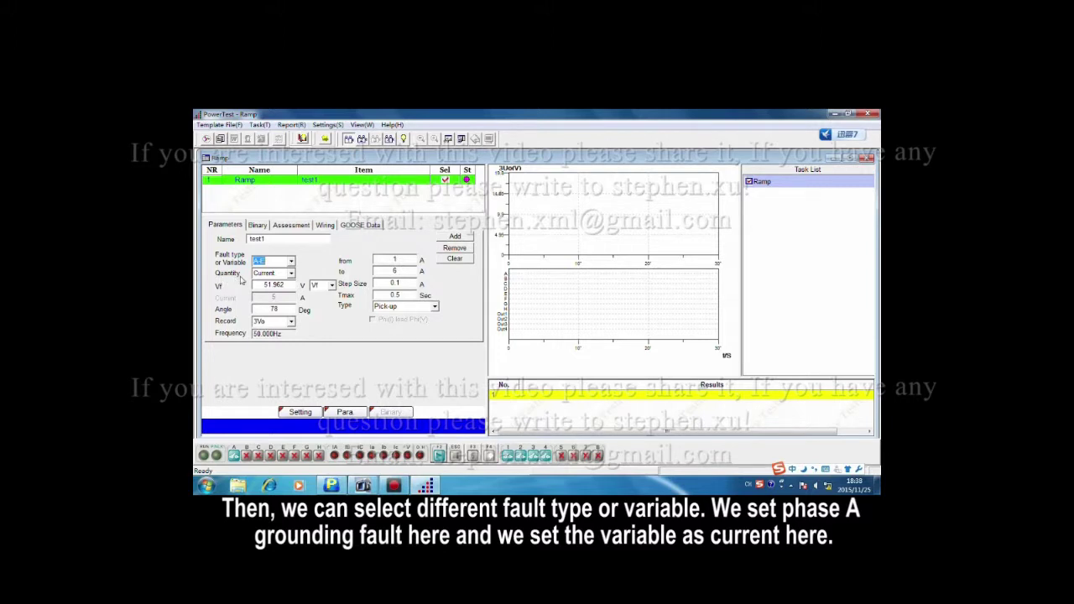
left_click(291, 274)
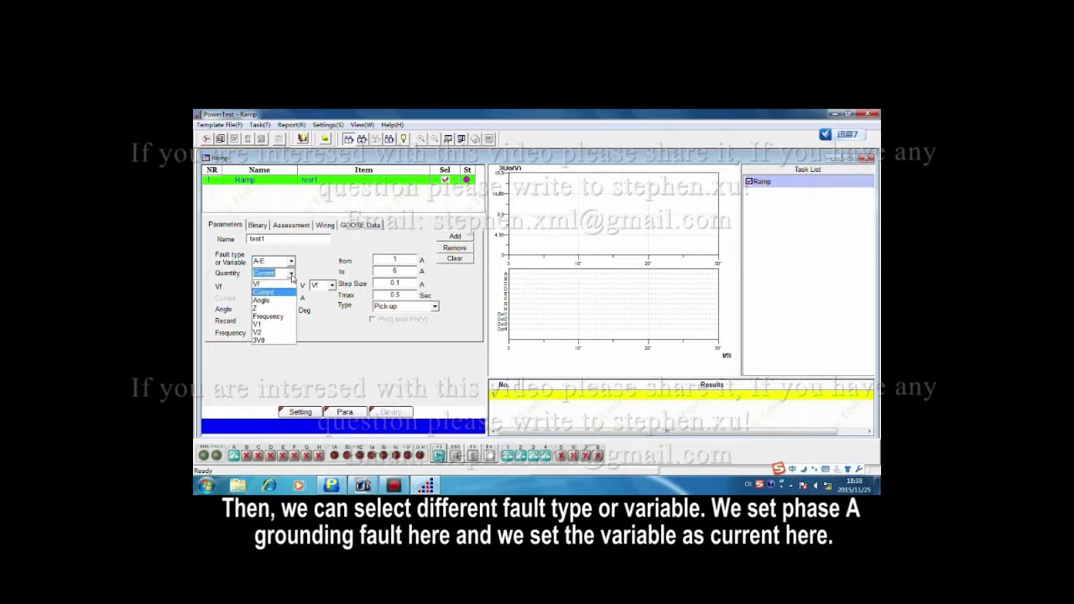
left_click(274, 293)
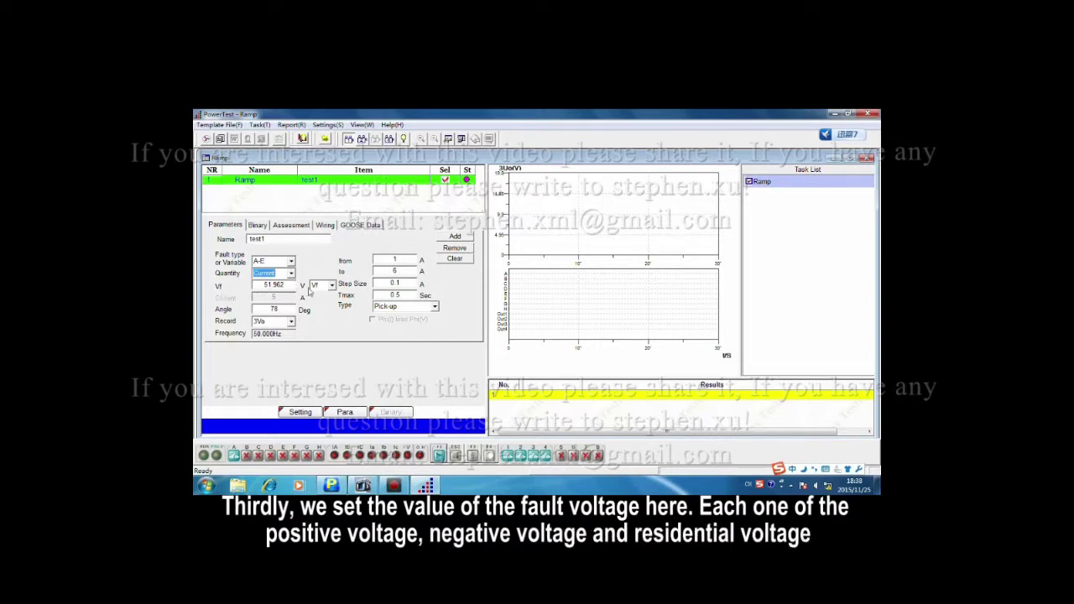
Keep Vf as the fault voltage and choose Current as the Record variable
left_click(333, 286)
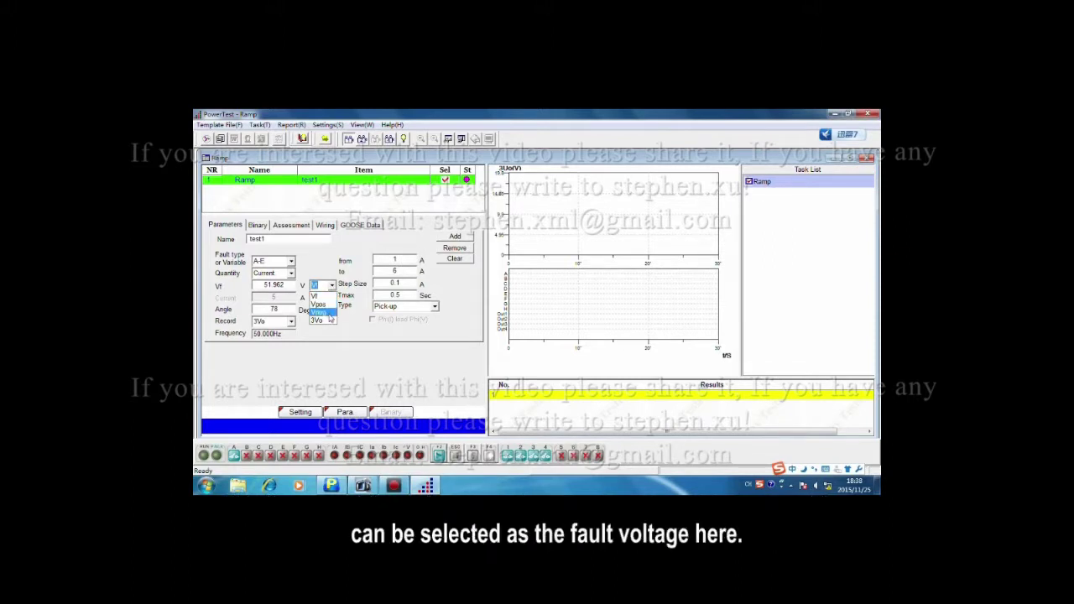
left_click(330, 320)
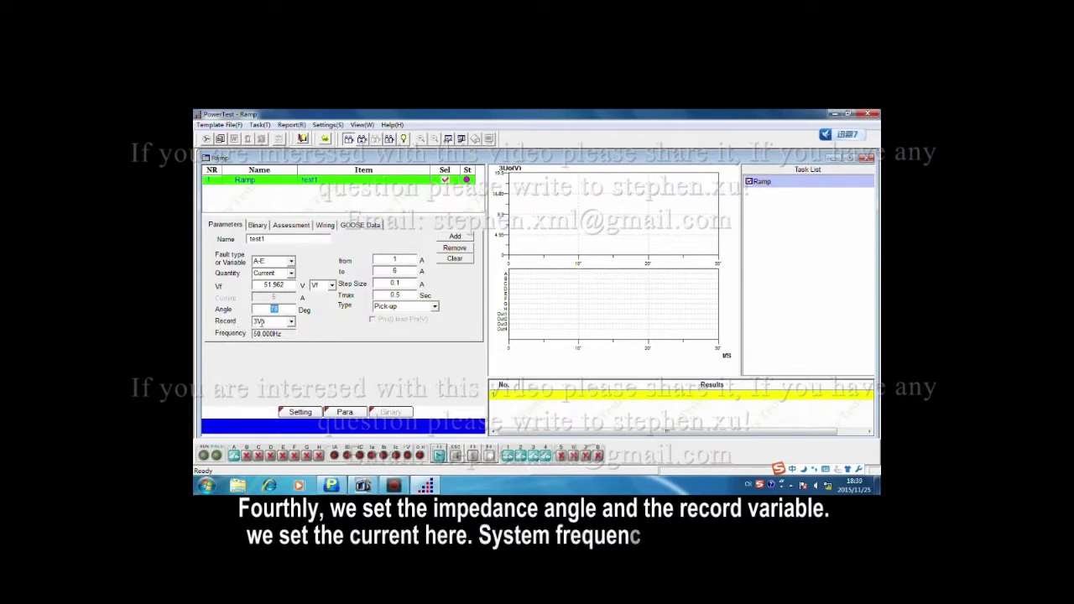
left_click(291, 323)
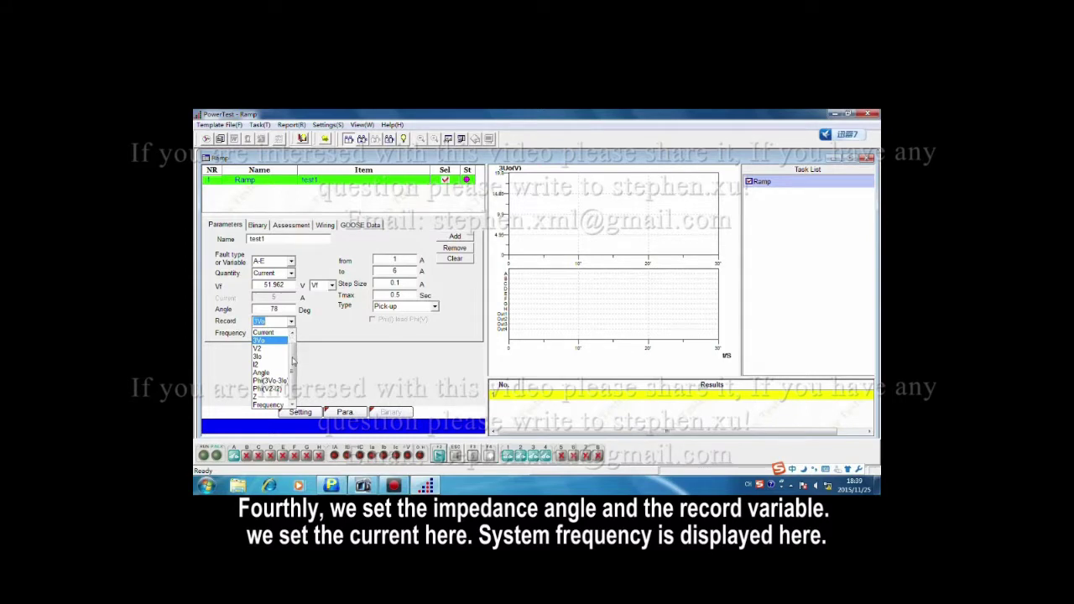
left_click_drag(292, 372, 295, 356)
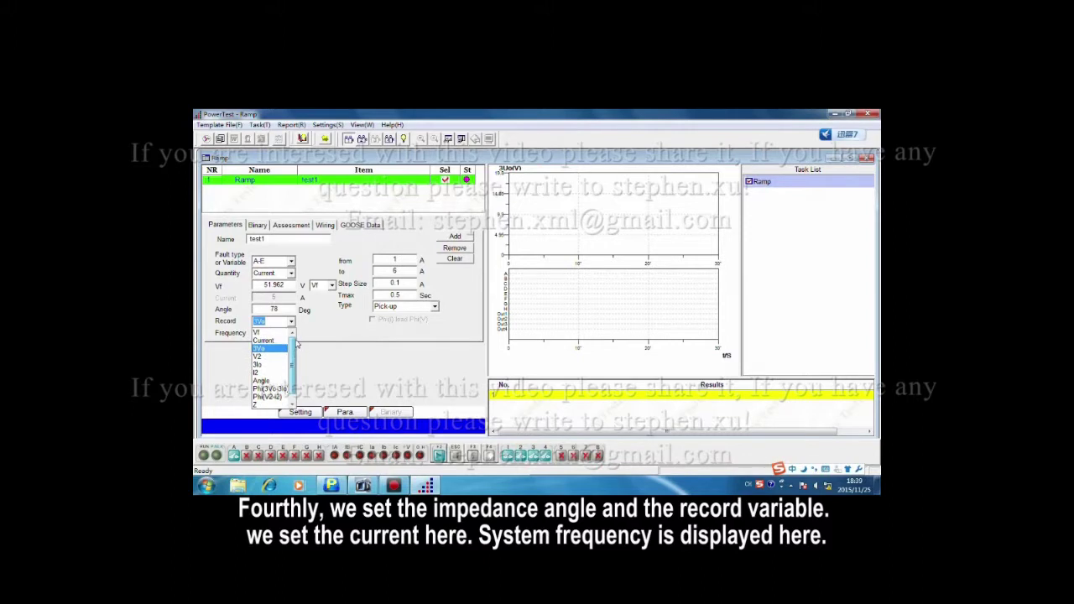
left_click(265, 341)
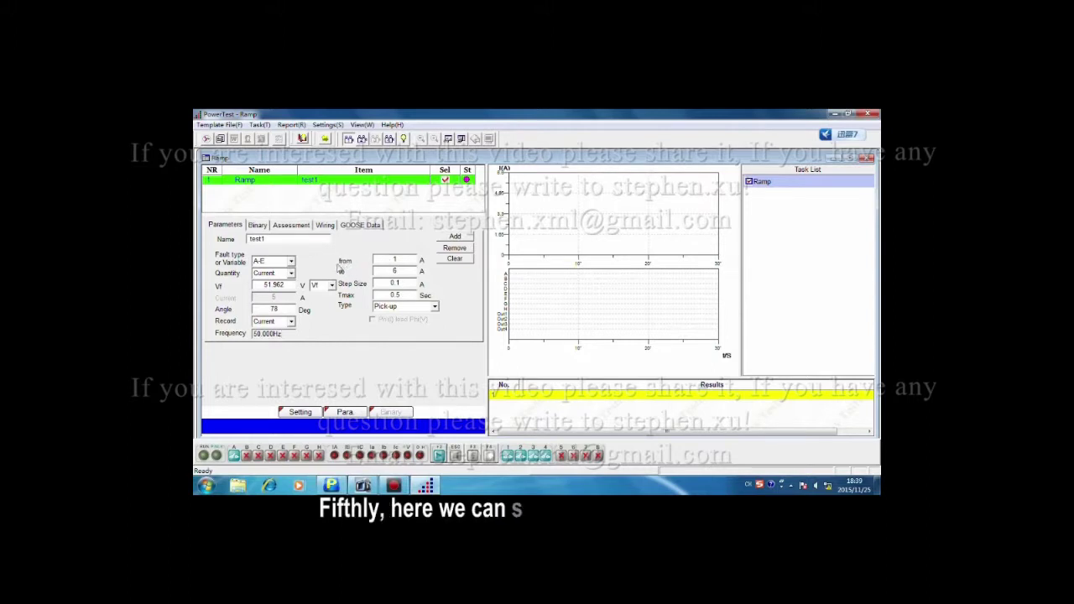
Ramp current from 6.5 A to 7.5 A in 0.1 A steps as a Pick-up test
double_click(395, 261)
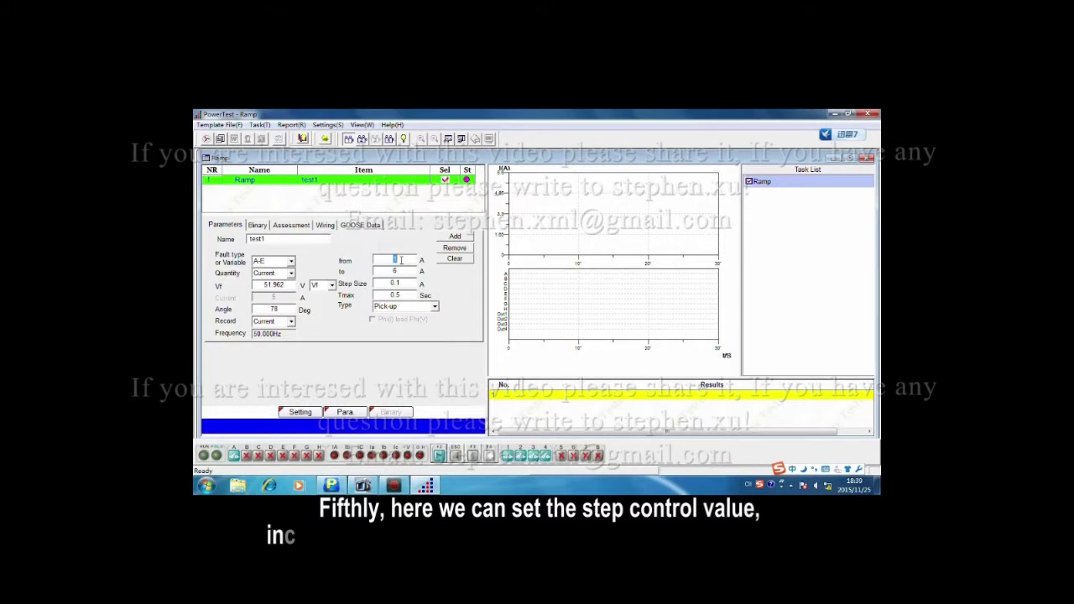
type("6")
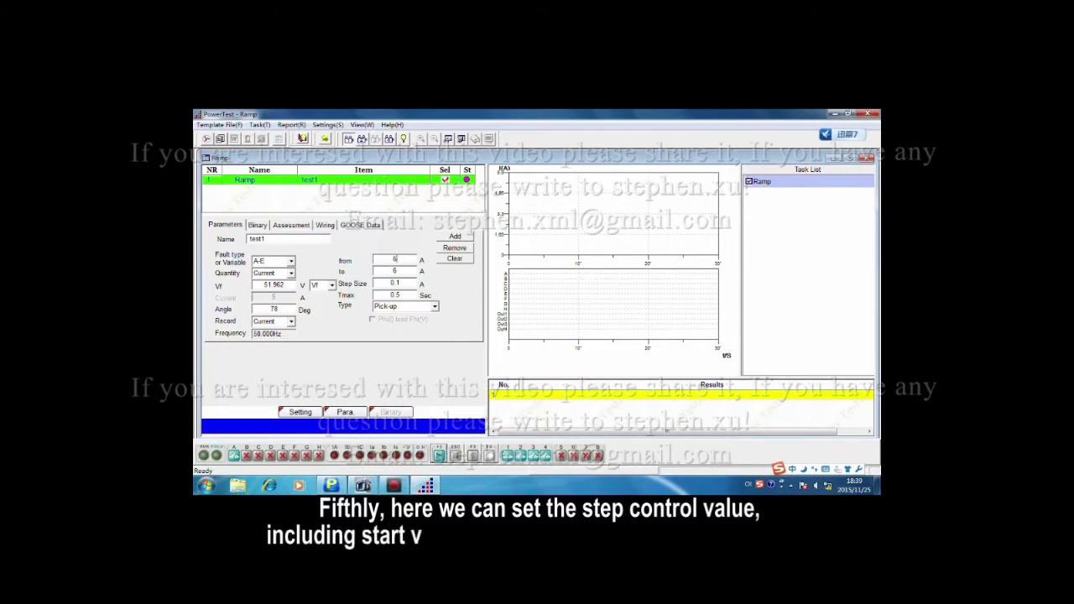
type(".5")
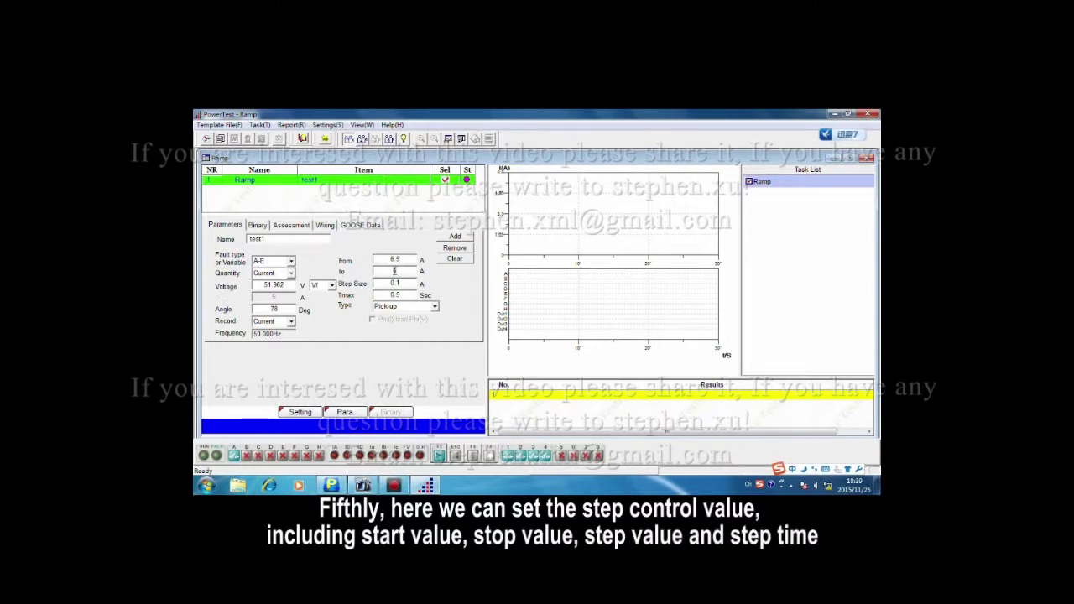
double_click(395, 270)
type("7.5")
left_click_drag(388, 295, 402, 295)
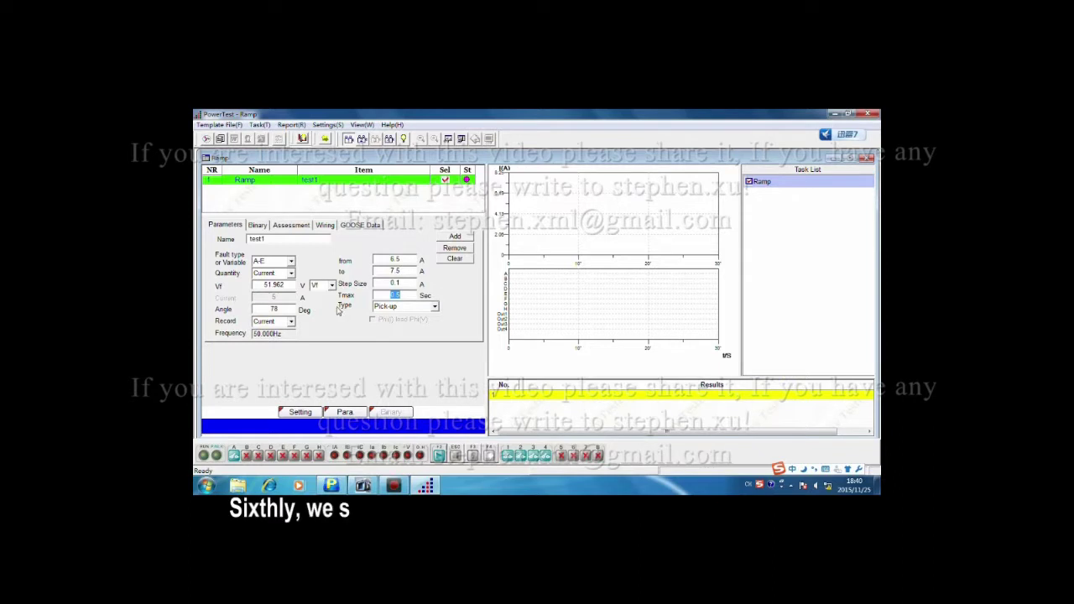
left_click(435, 307)
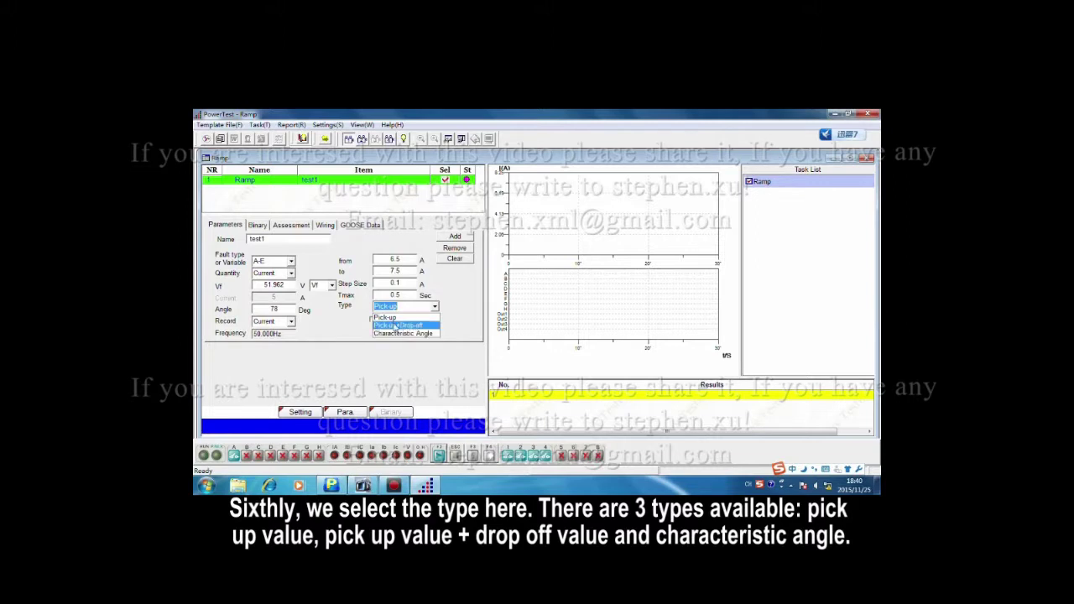
left_click(397, 318)
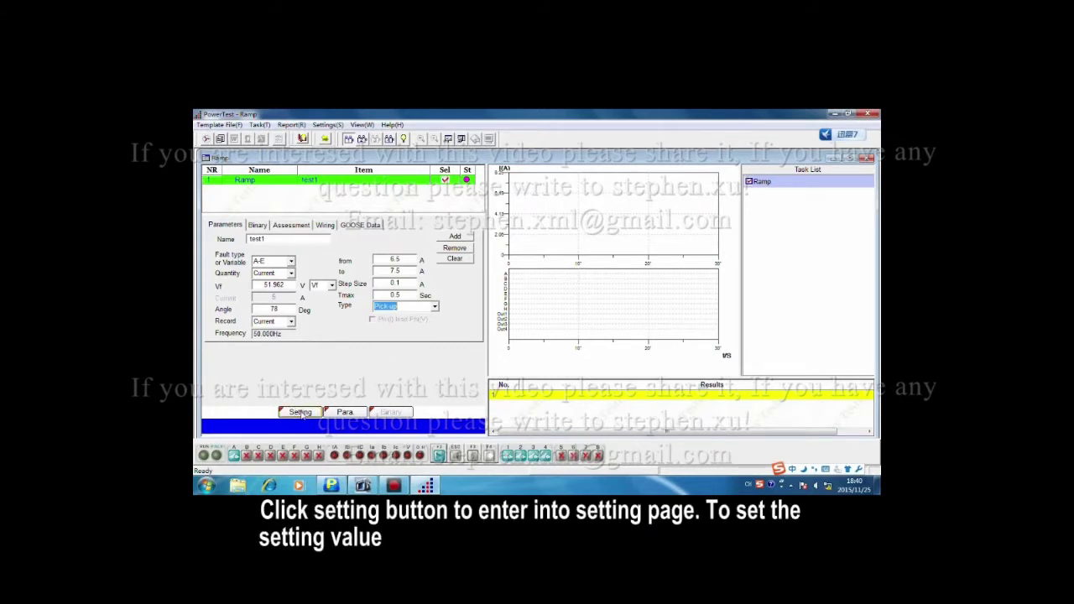
Enter a 0 s trip time and 7 A setting value in Setting and confirm
left_click(301, 413)
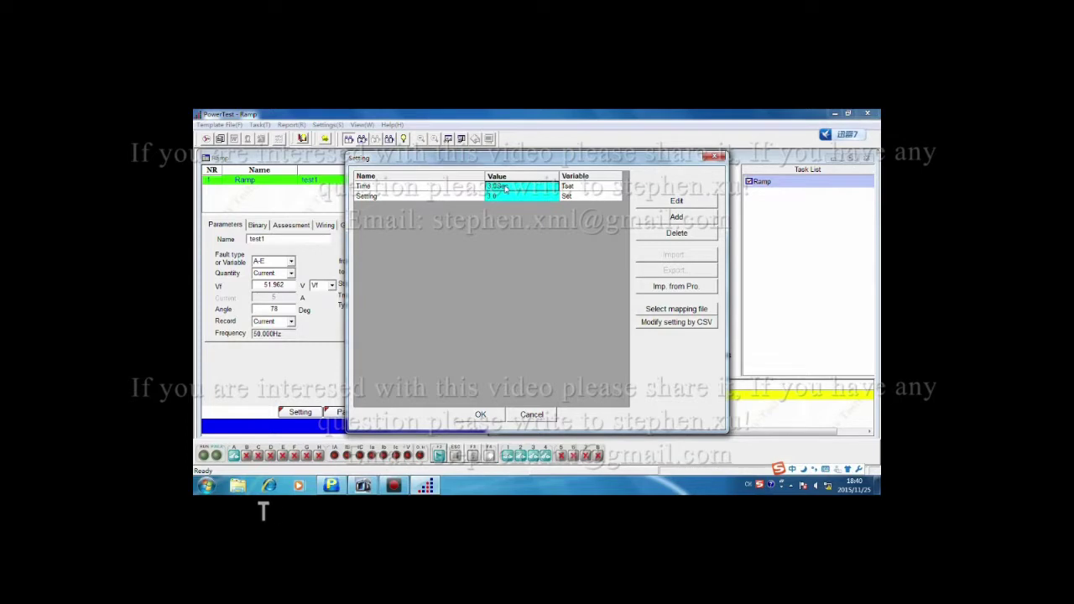
left_click(497, 188)
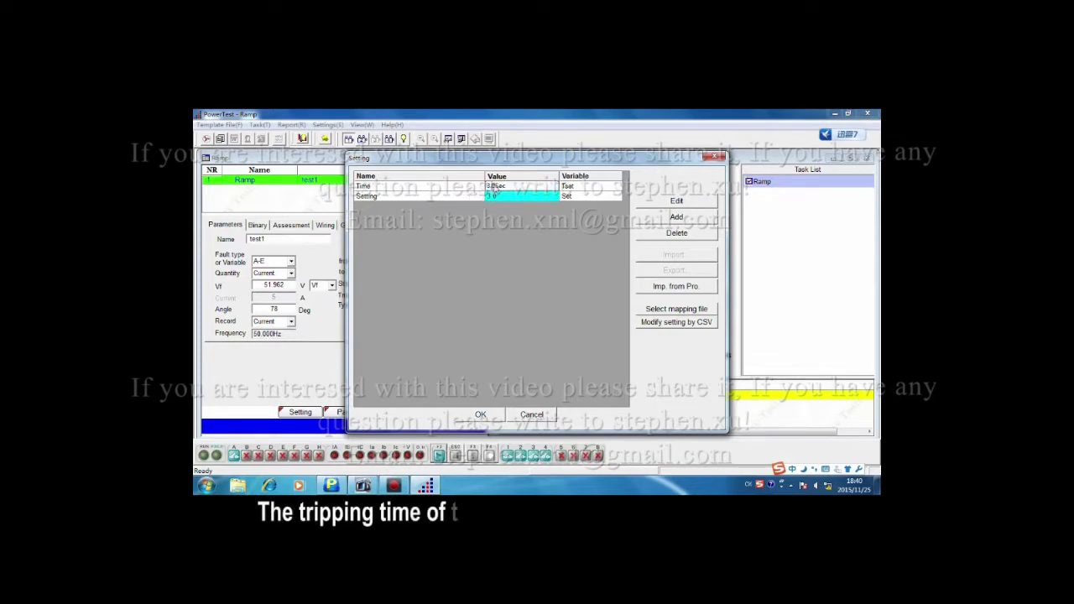
double_click(489, 187)
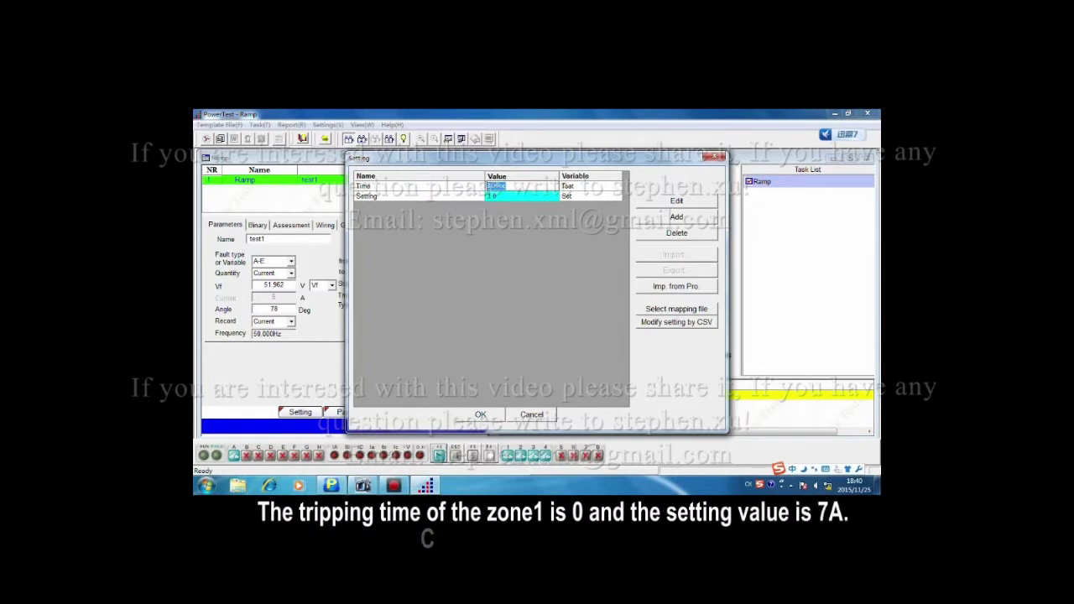
left_click(500, 197)
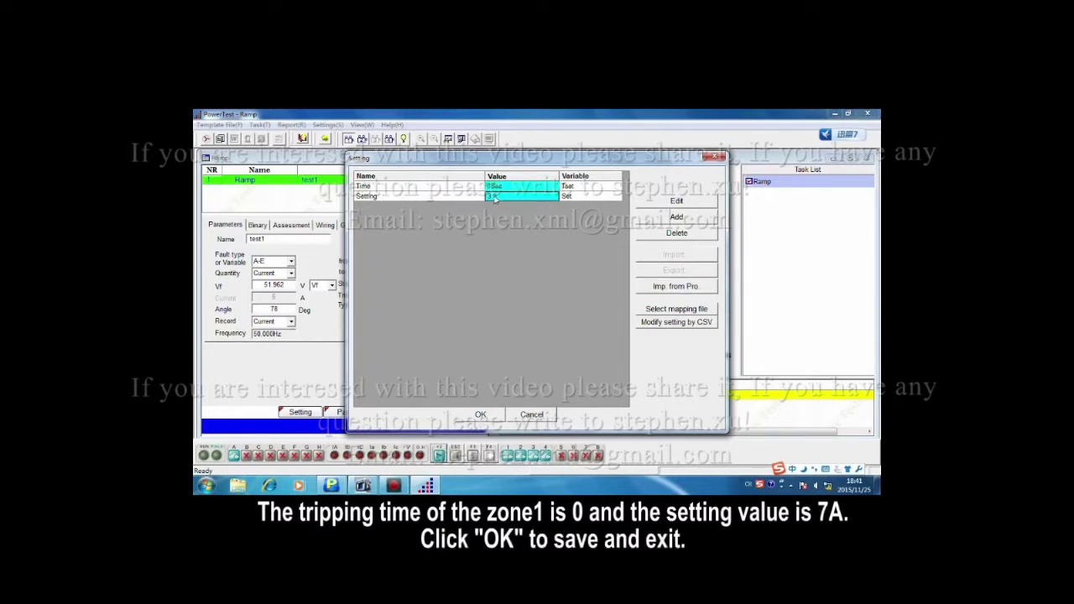
left_click(491, 197)
left_click(468, 198)
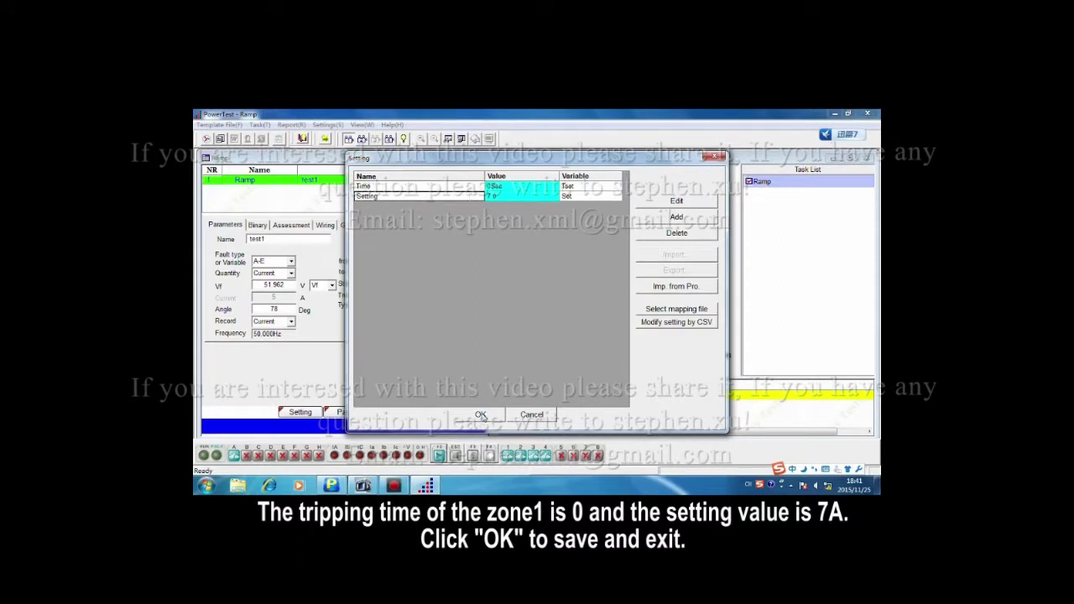
left_click(481, 414)
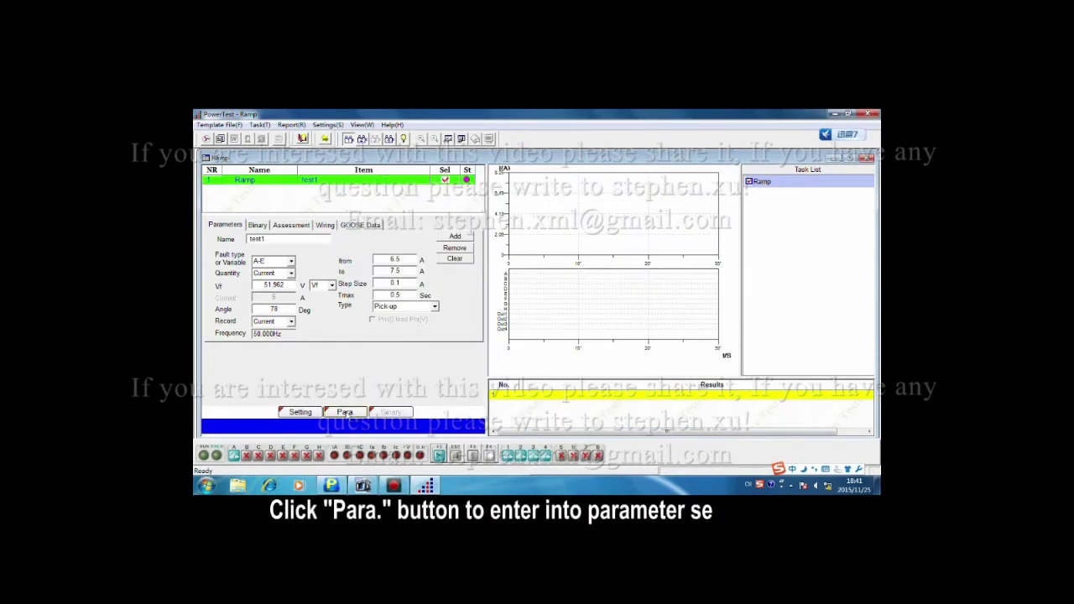
Set Tprepare to 1 s in Para., save it, and show the Binary settings
left_click(345, 412)
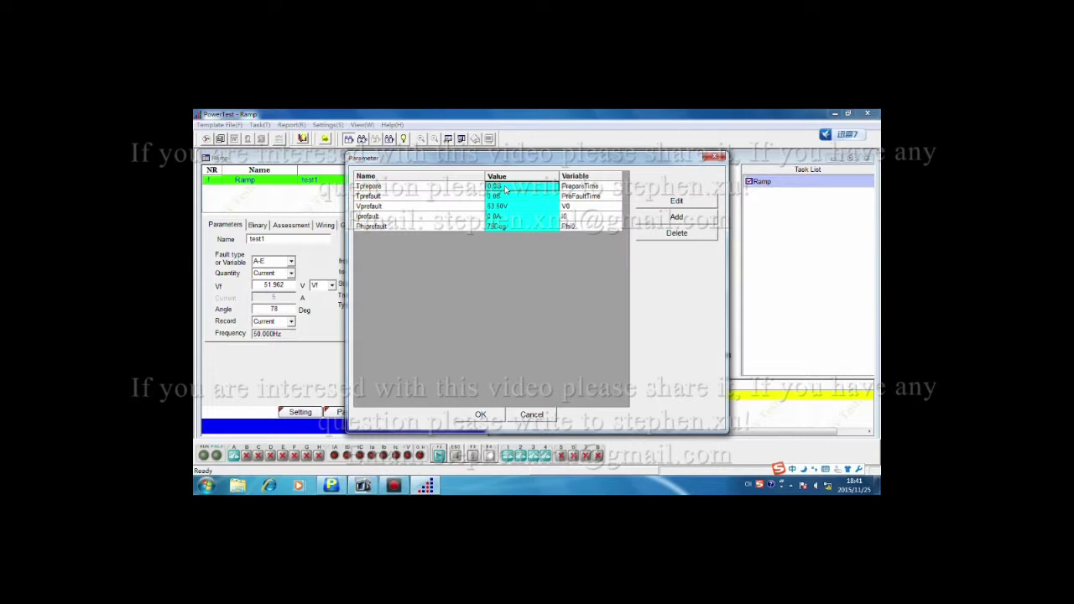
left_click(506, 189)
double_click(495, 186)
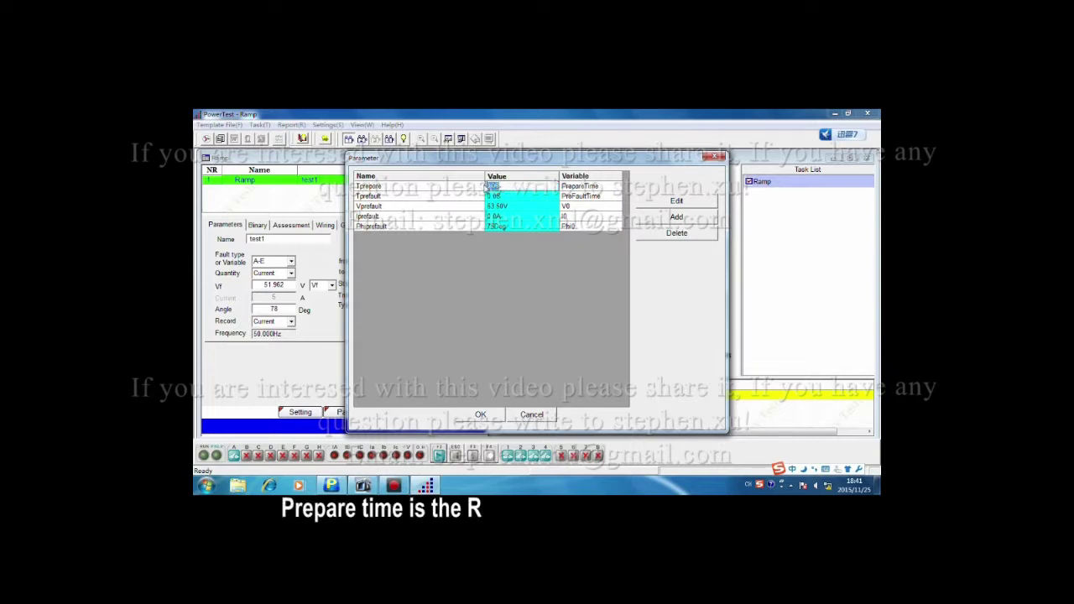
type("1S")
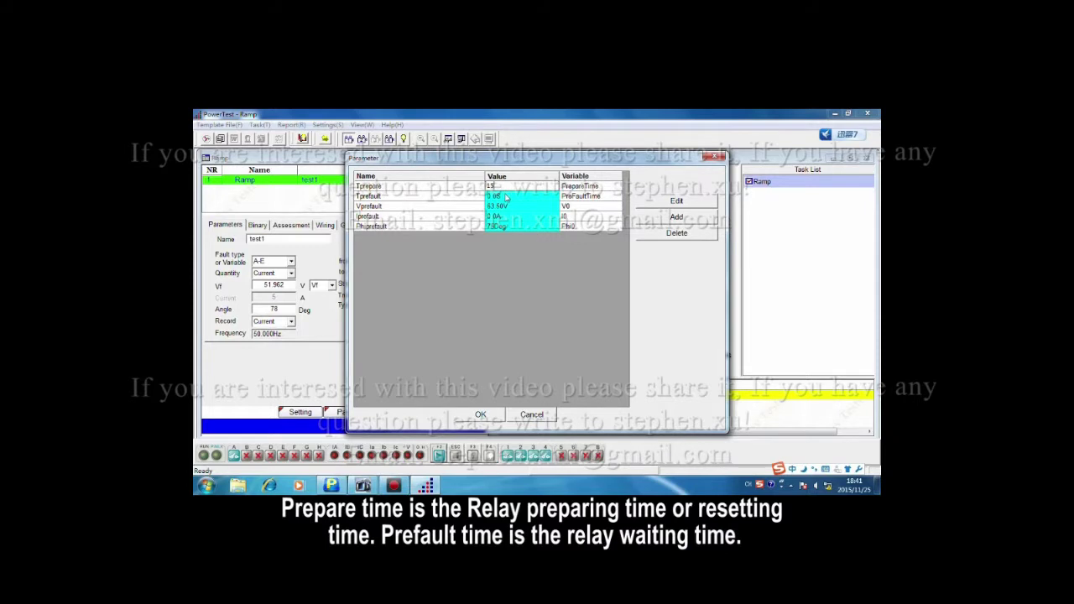
left_click(508, 198)
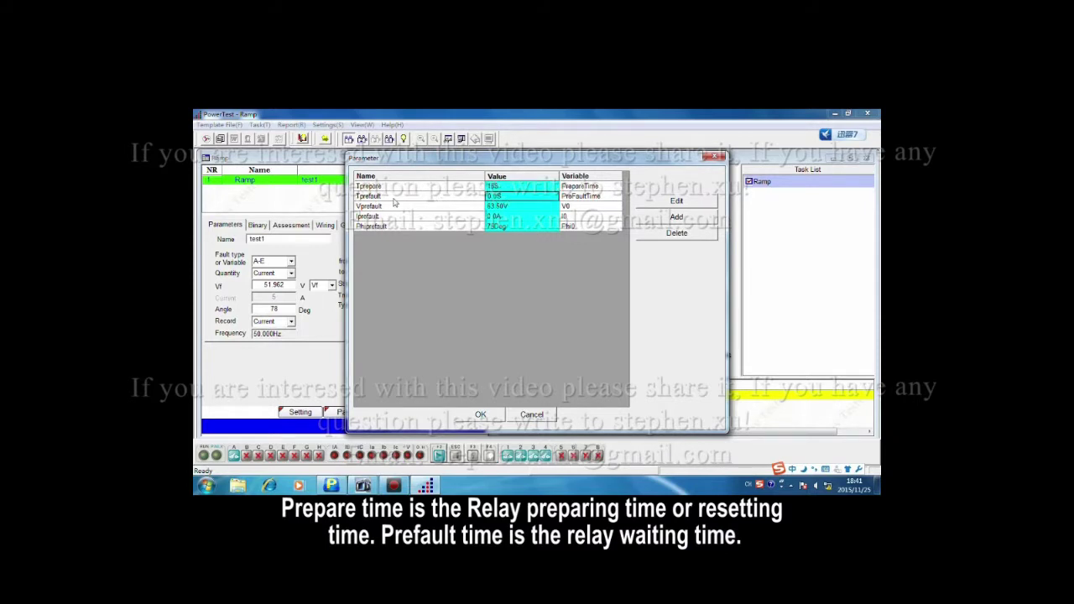
double_click(495, 196)
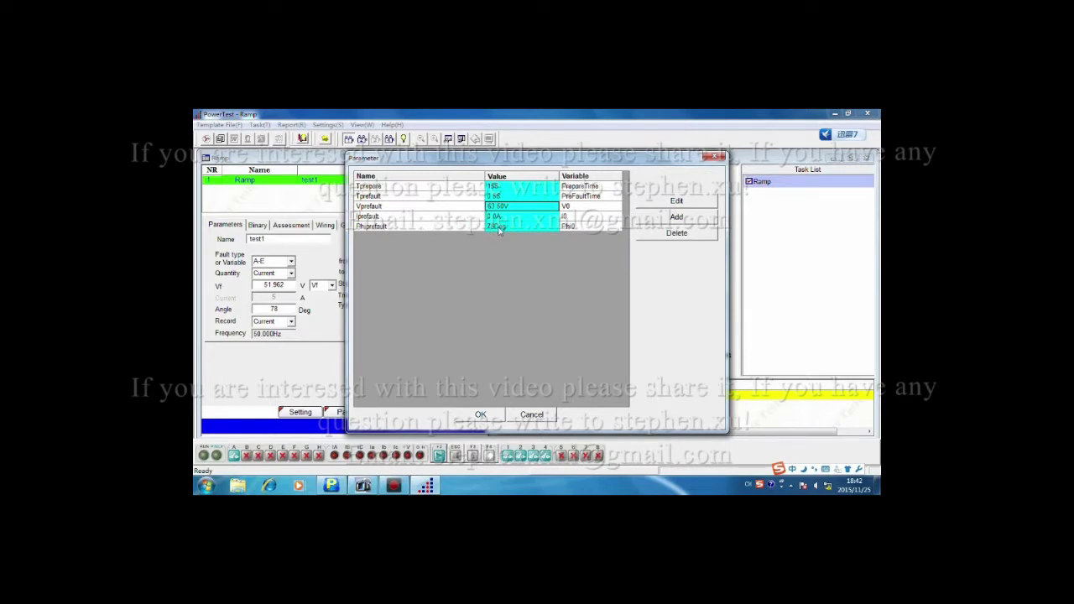
left_click(481, 415)
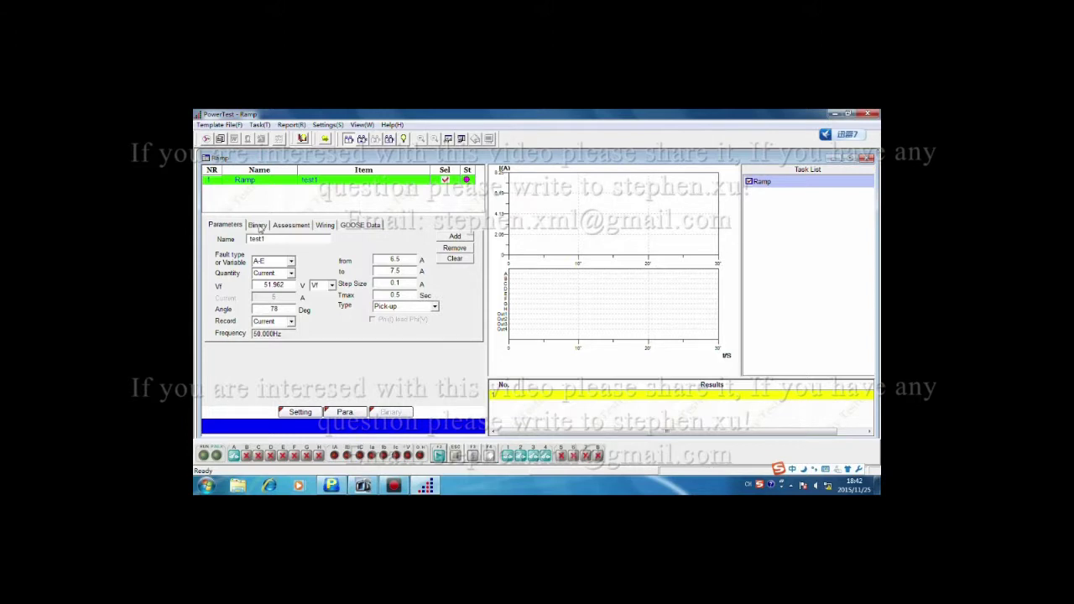
left_click(258, 226)
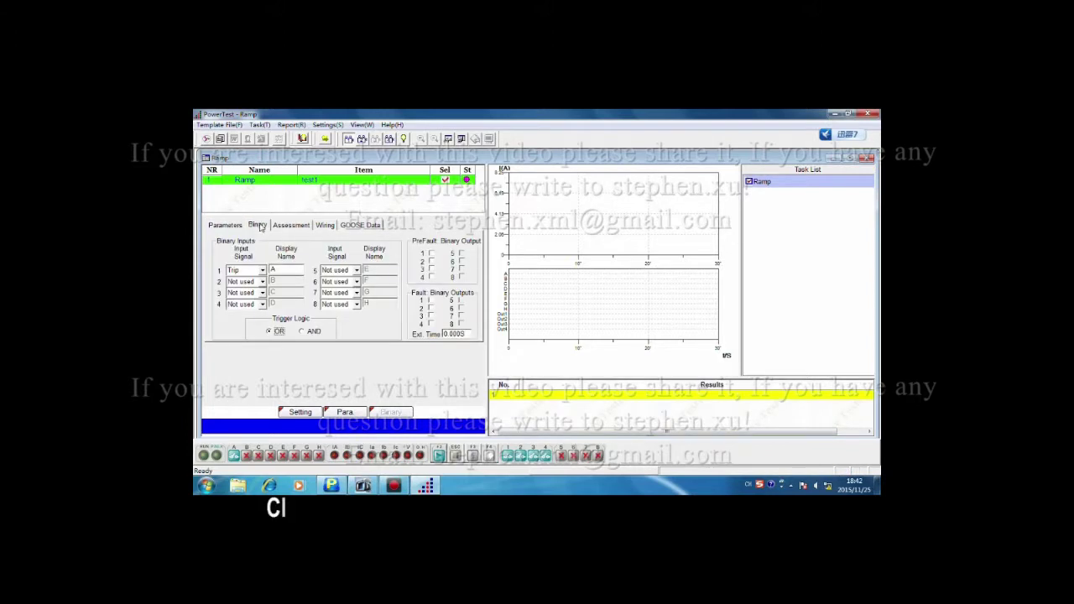
Assign Sig. 1 and Sig. 2 to binary inputs 1–2, named tripA and tripB
left_click(263, 271)
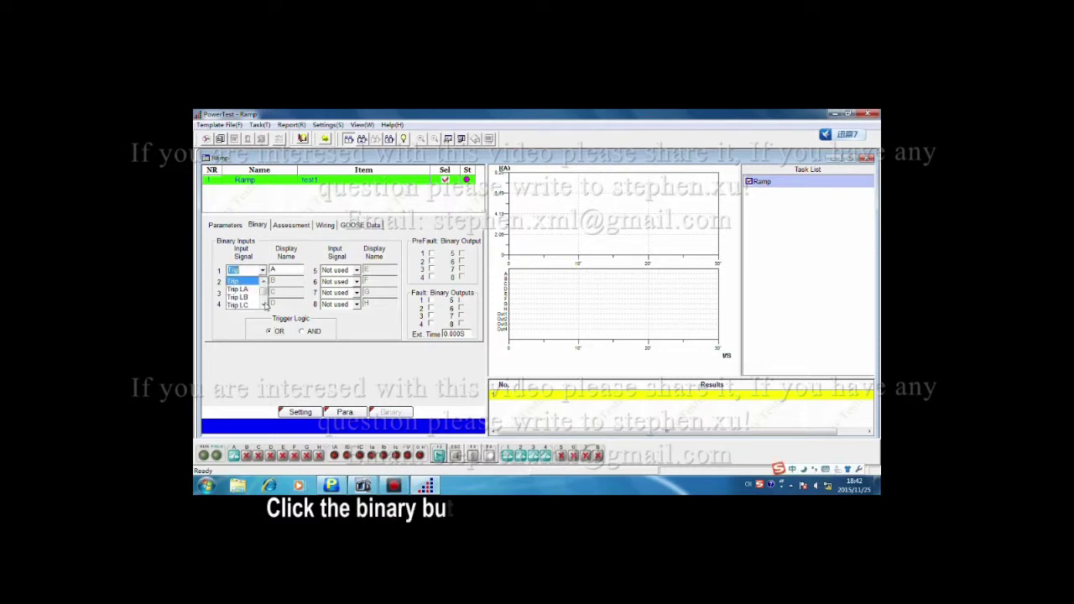
scroll(252, 297, "up", 1)
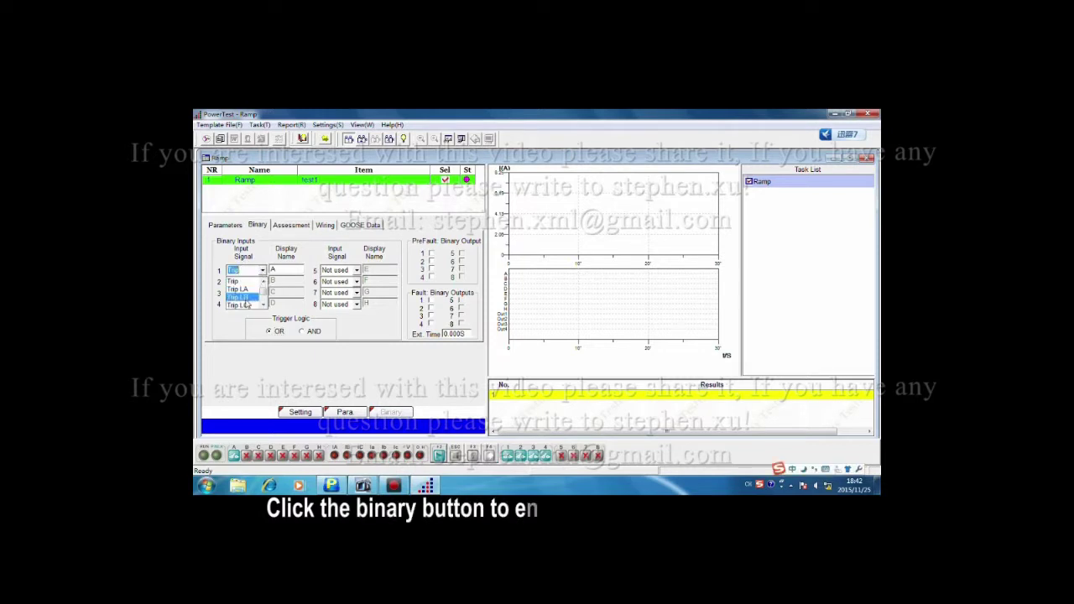
left_click(243, 290)
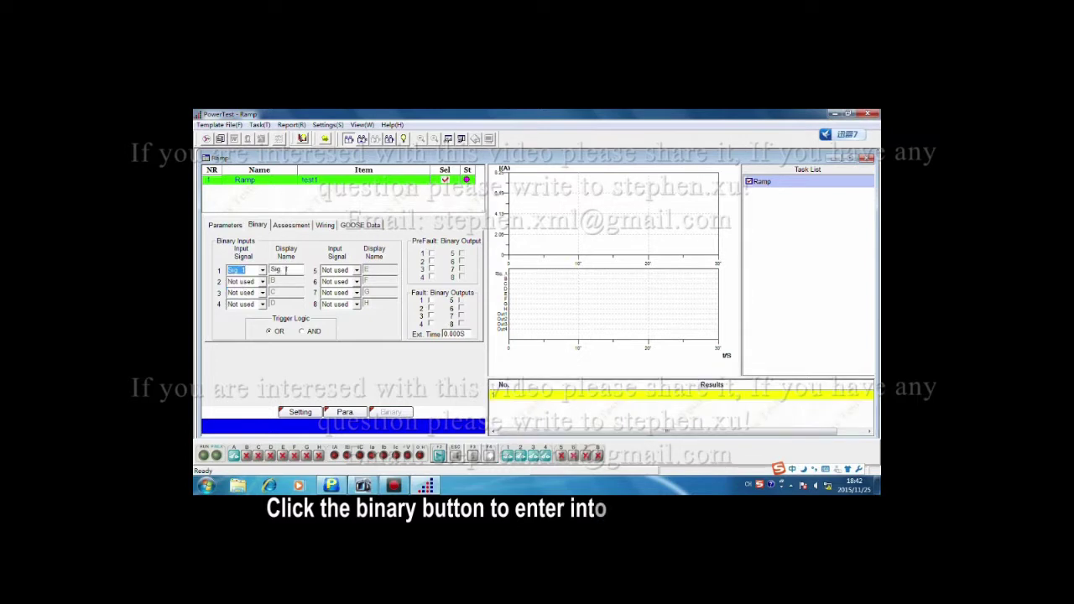
left_click(282, 270)
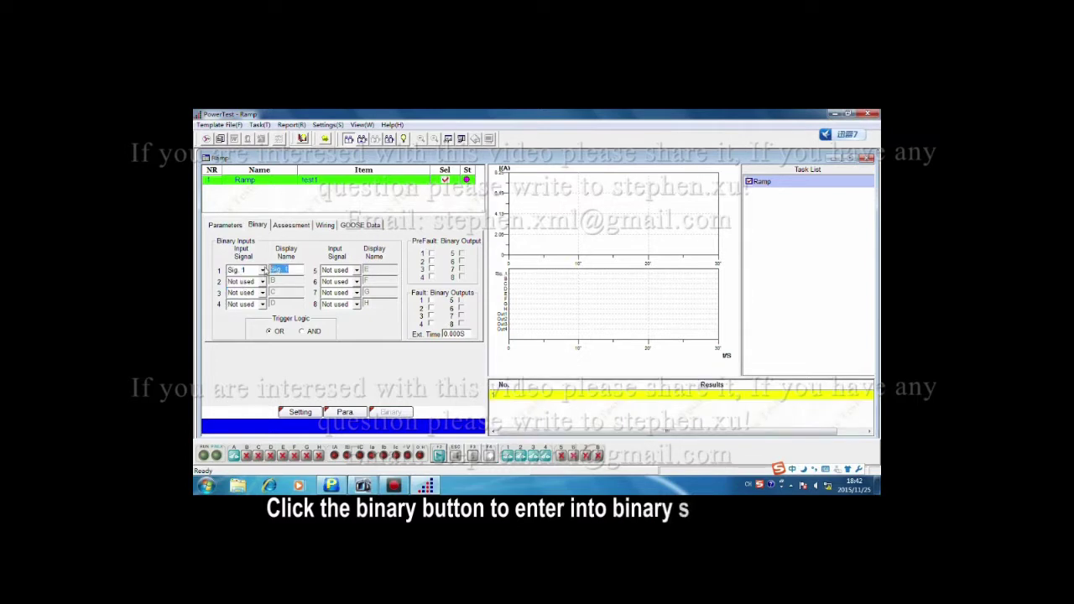
type("t")
type("r")
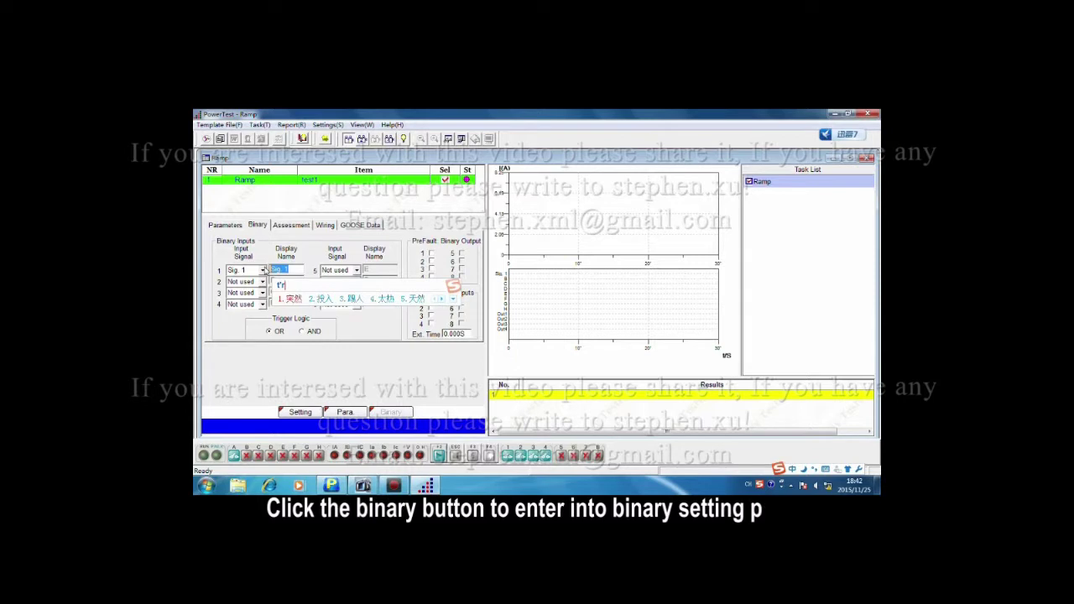
type("ip")
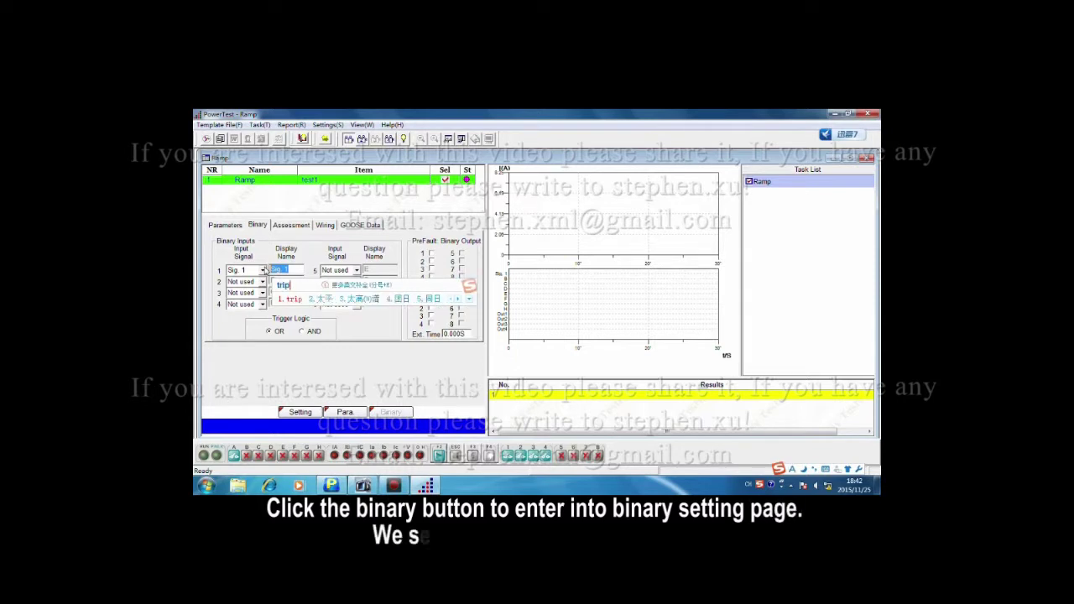
type("A")
key("Return")
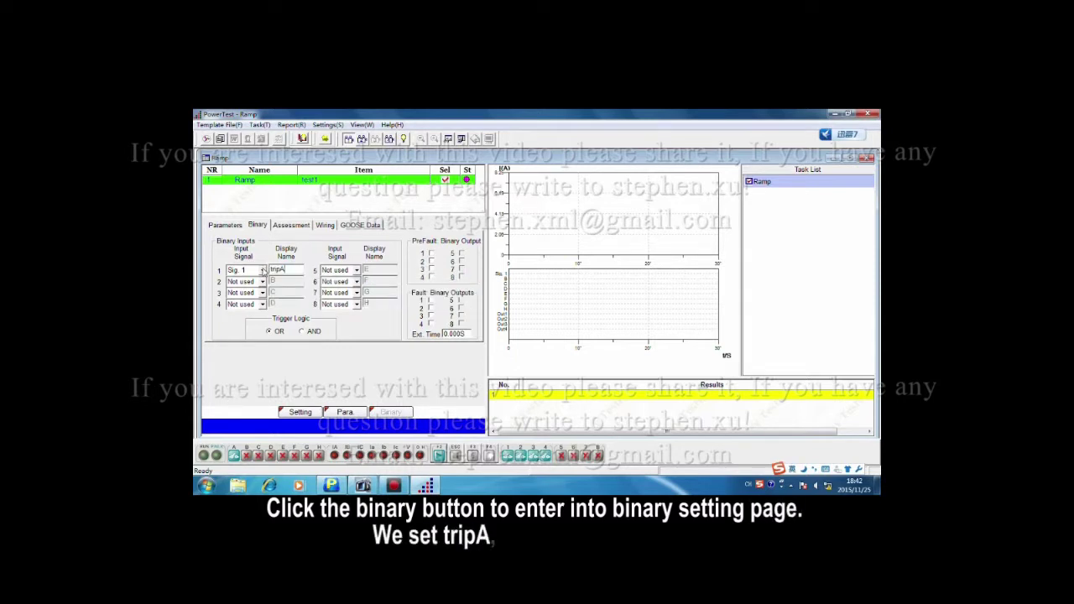
left_click_drag(289, 270, 270, 272)
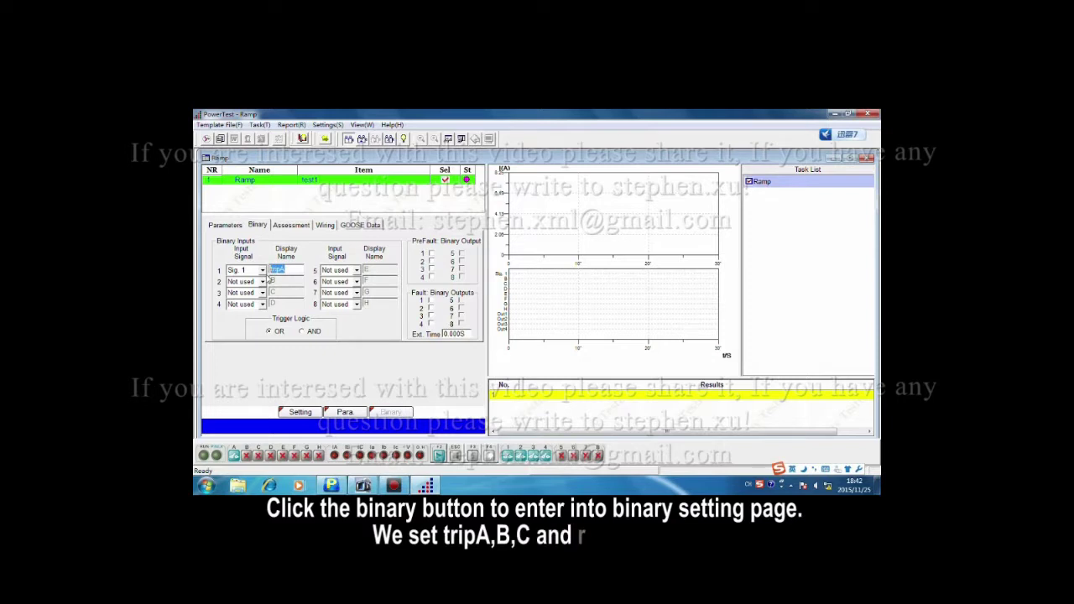
left_click(262, 281)
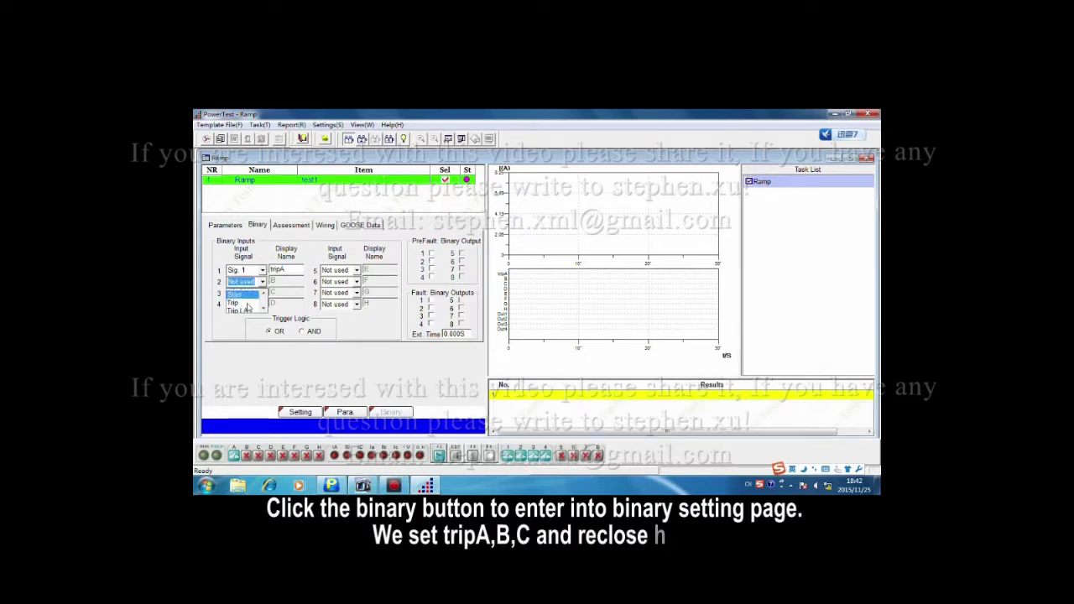
left_click(243, 300)
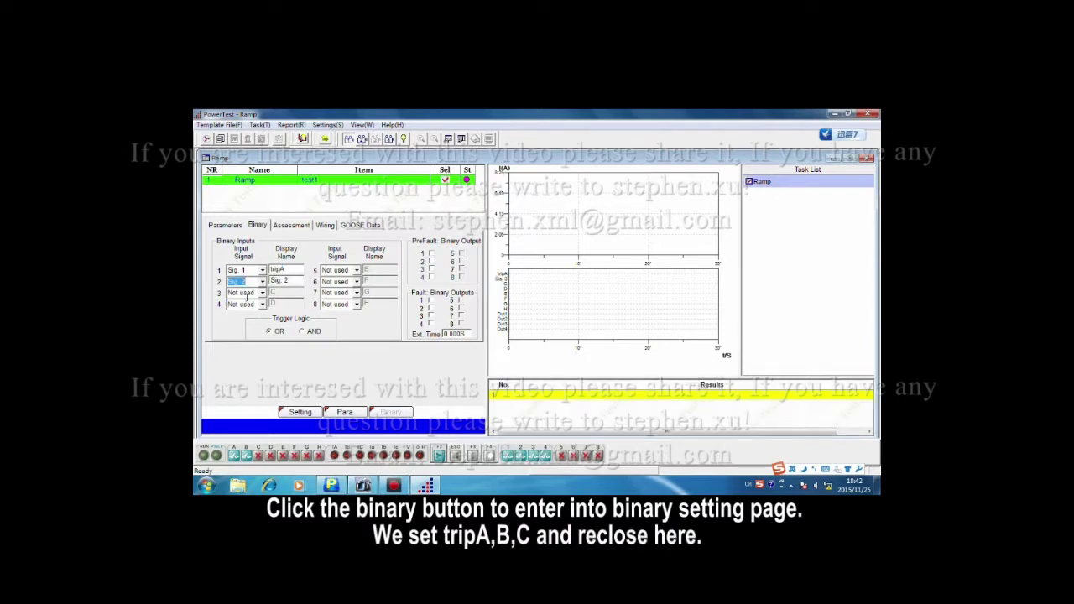
left_click_drag(288, 281, 270, 282)
type("tripB")
Assign Sig. 3 and Sig. 4 to binary inputs 3–4, named tripC and Reclose
left_click(262, 293)
scroll(257, 312, "down", 2)
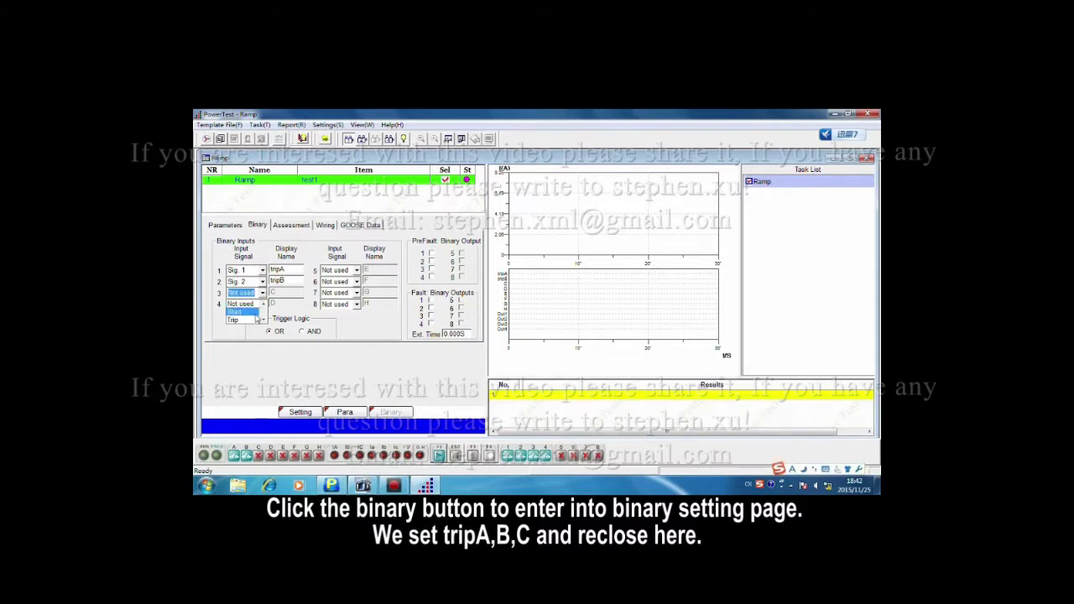
scroll(252, 316, "down", 2)
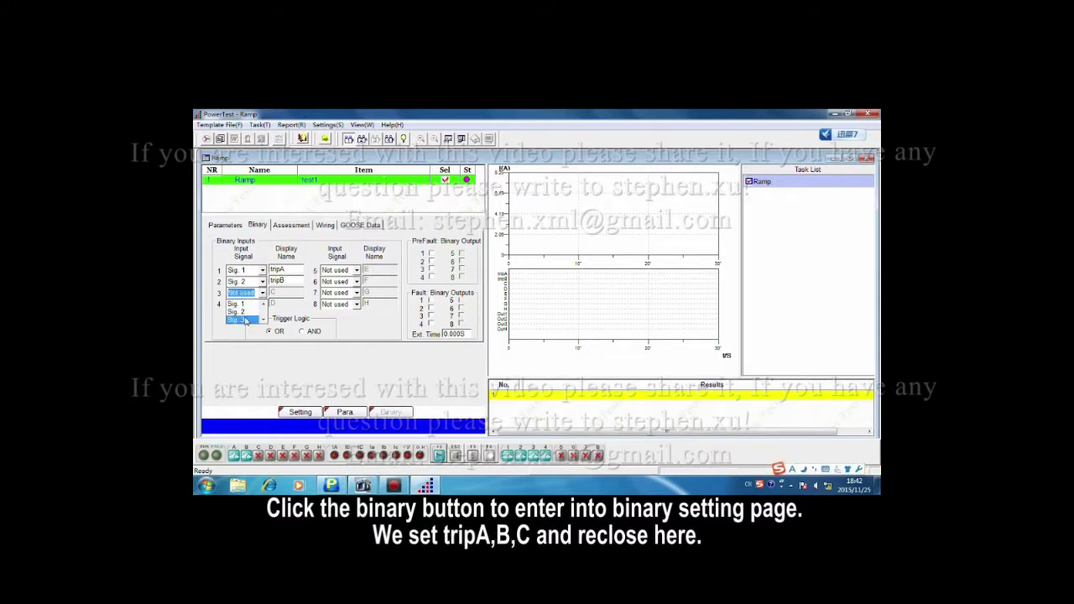
left_click(243, 319)
left_click(291, 293)
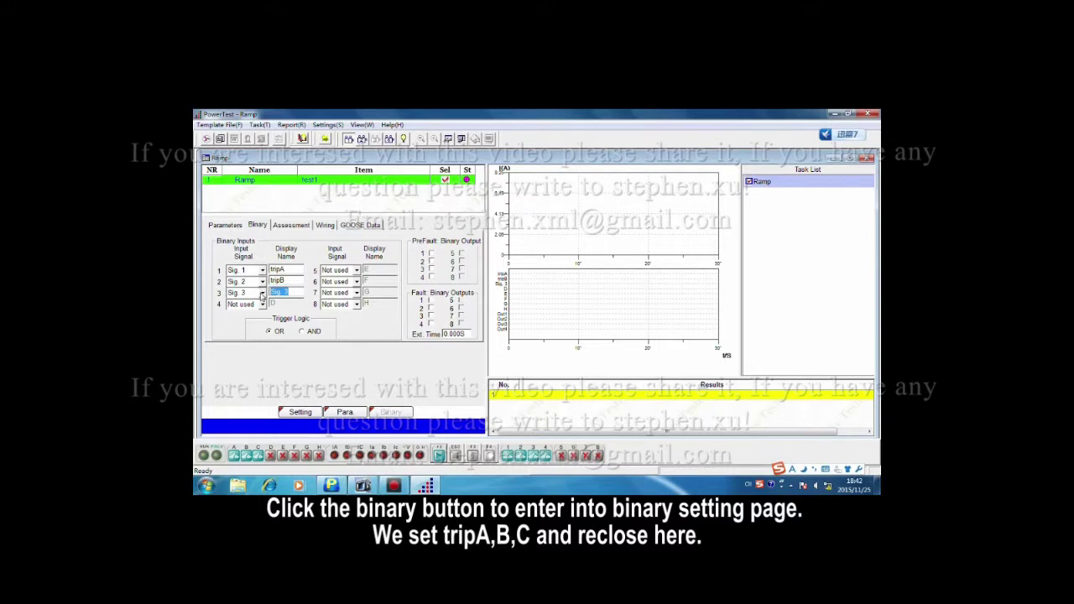
type("tripA")
left_click(261, 304)
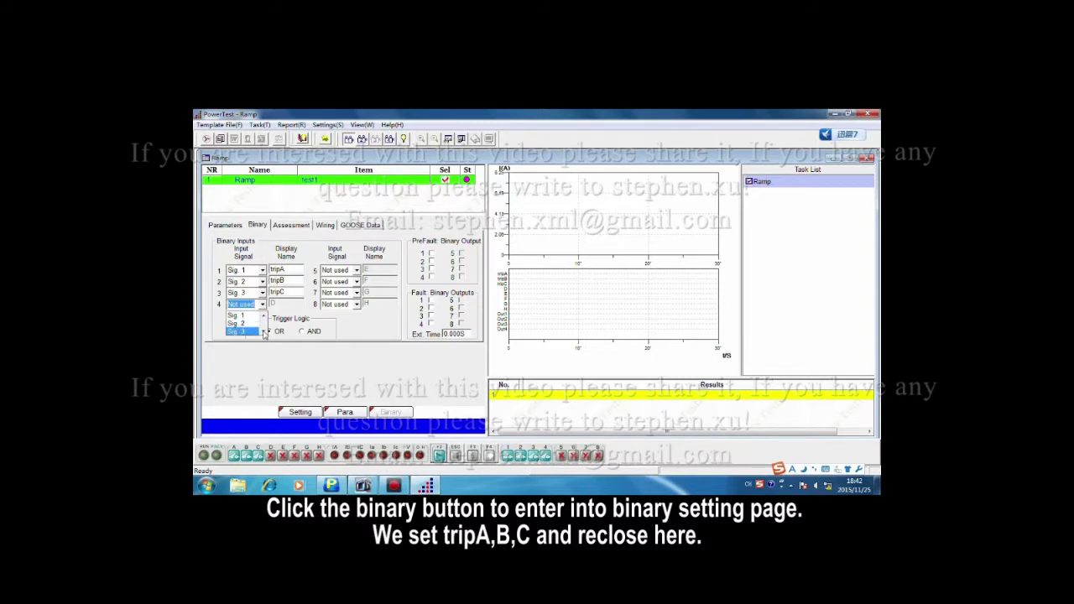
scroll(249, 328, "down", 1)
left_click(248, 331)
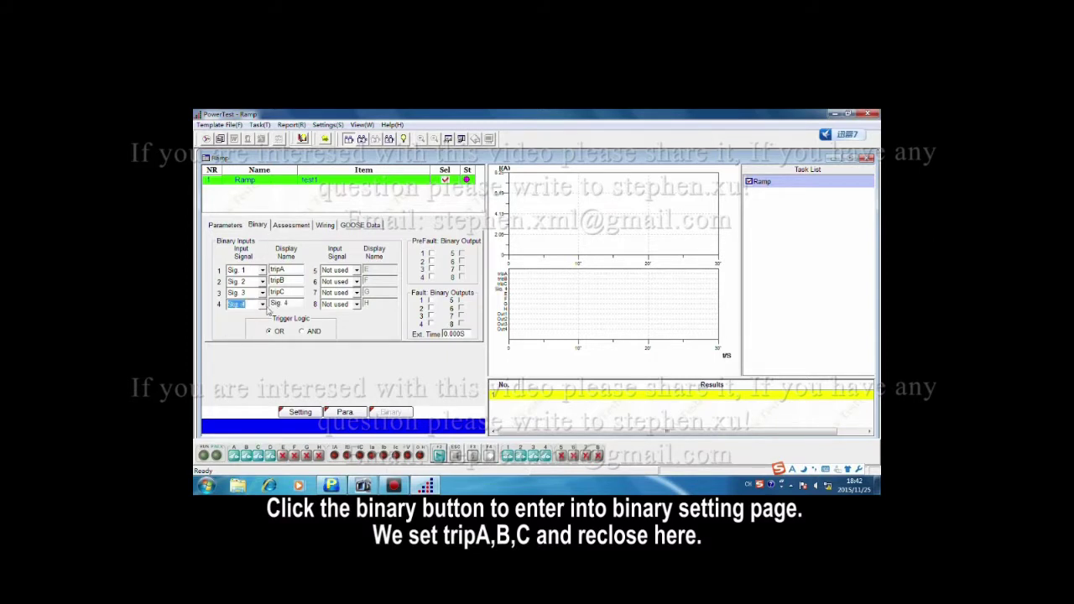
left_click(278, 303)
type("Reclose")
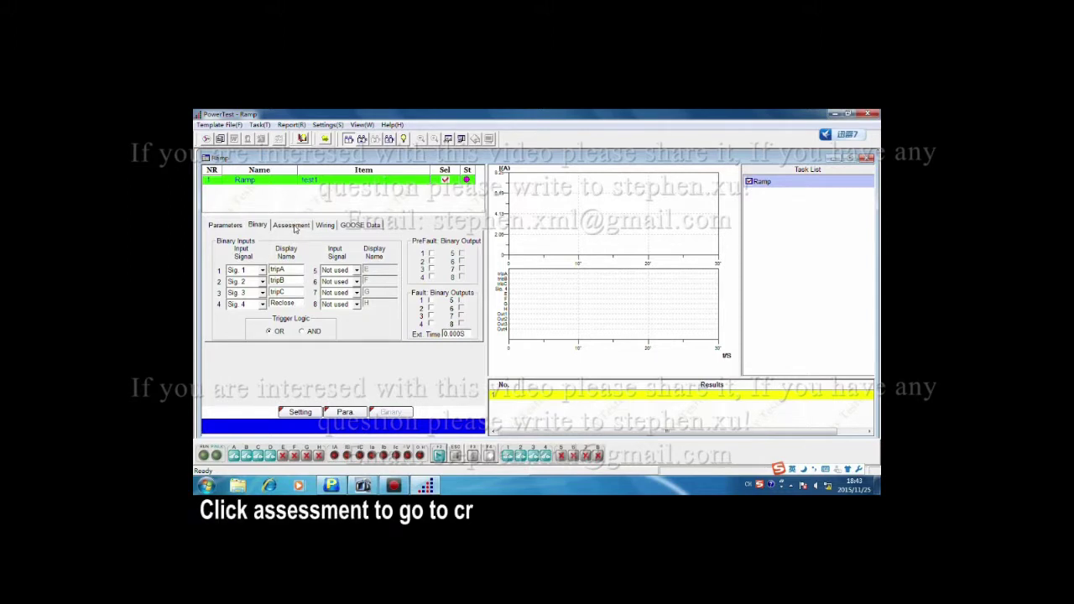
On Assessment, keep the 5% relative error and add a 0.1 A absolute error
left_click(294, 228)
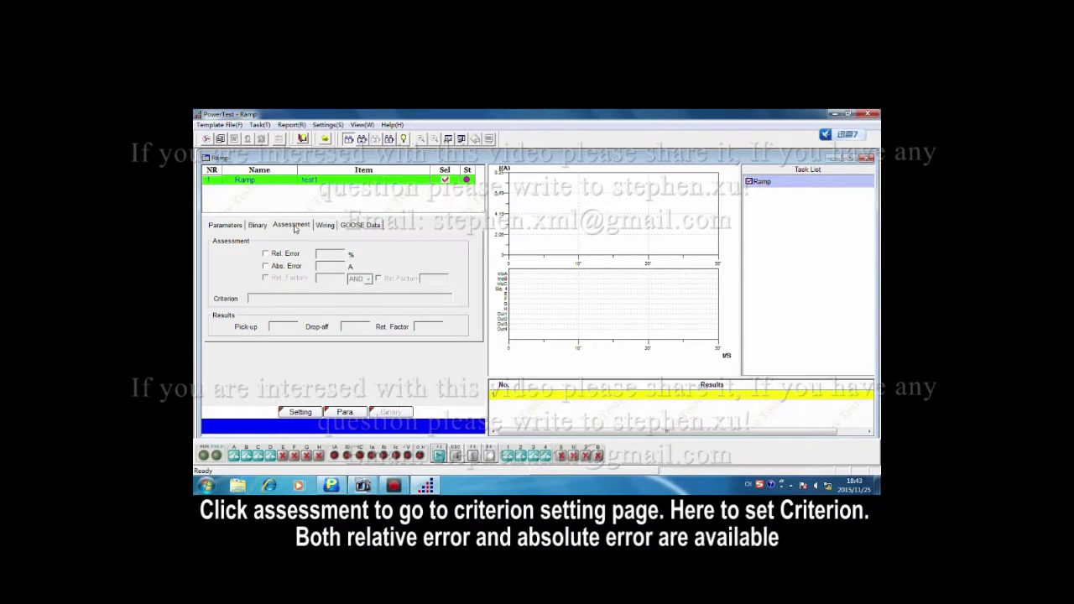
left_click(266, 255)
left_click(328, 254)
type("5")
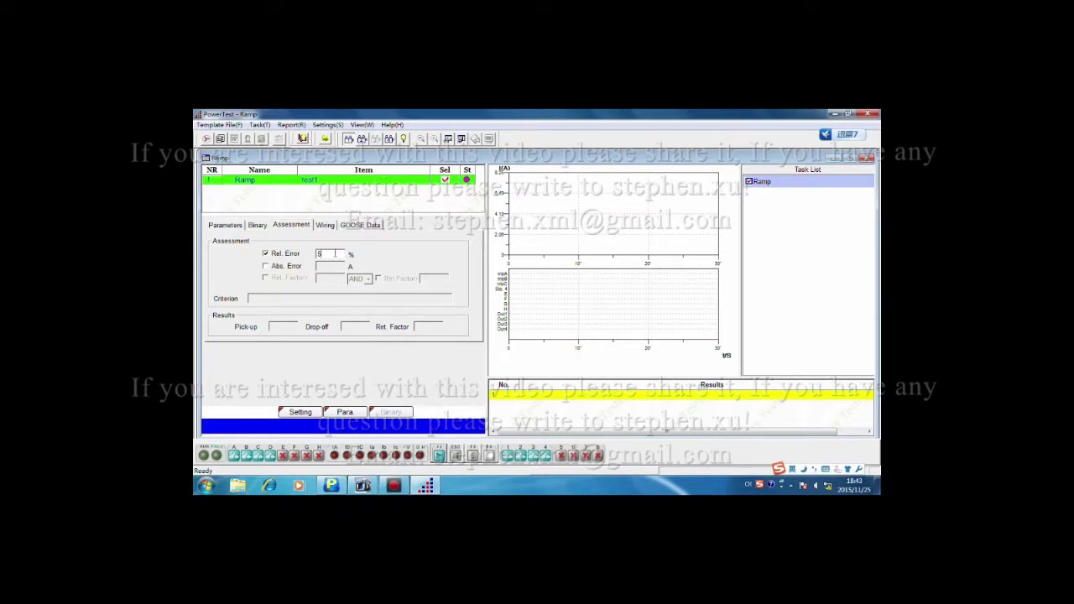
left_click(274, 264)
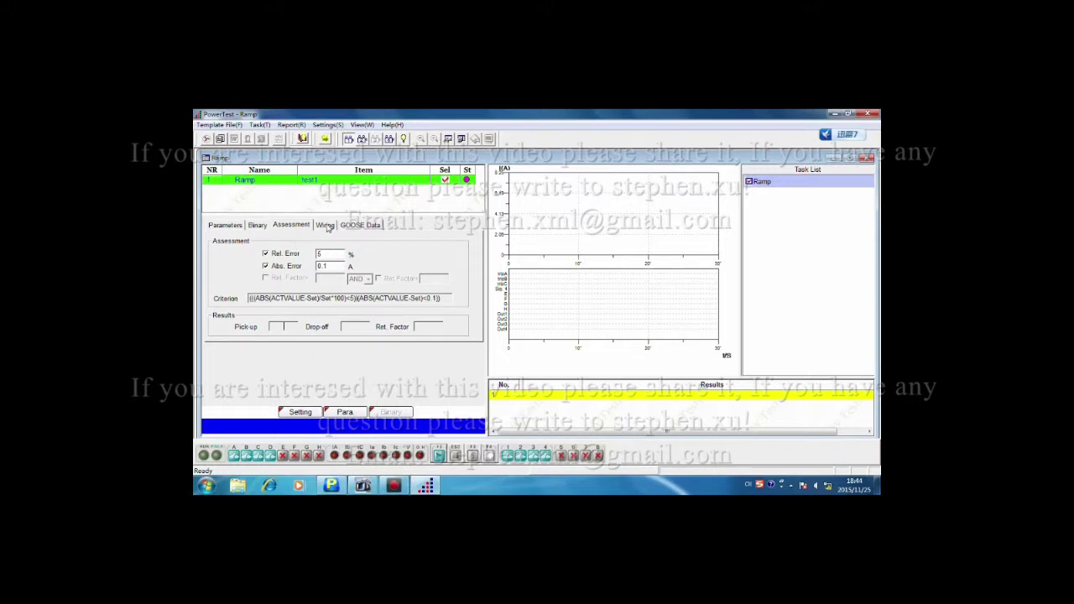
Show test1's Wiring diagram, then bring up the Ramp test's right-click options
left_click(326, 225)
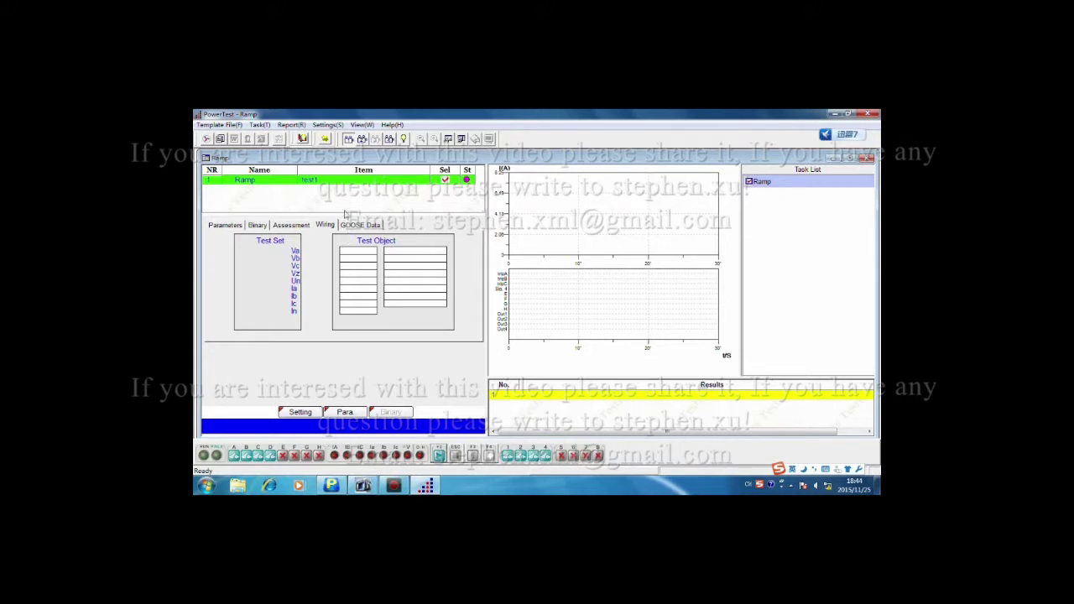
right_click(357, 184)
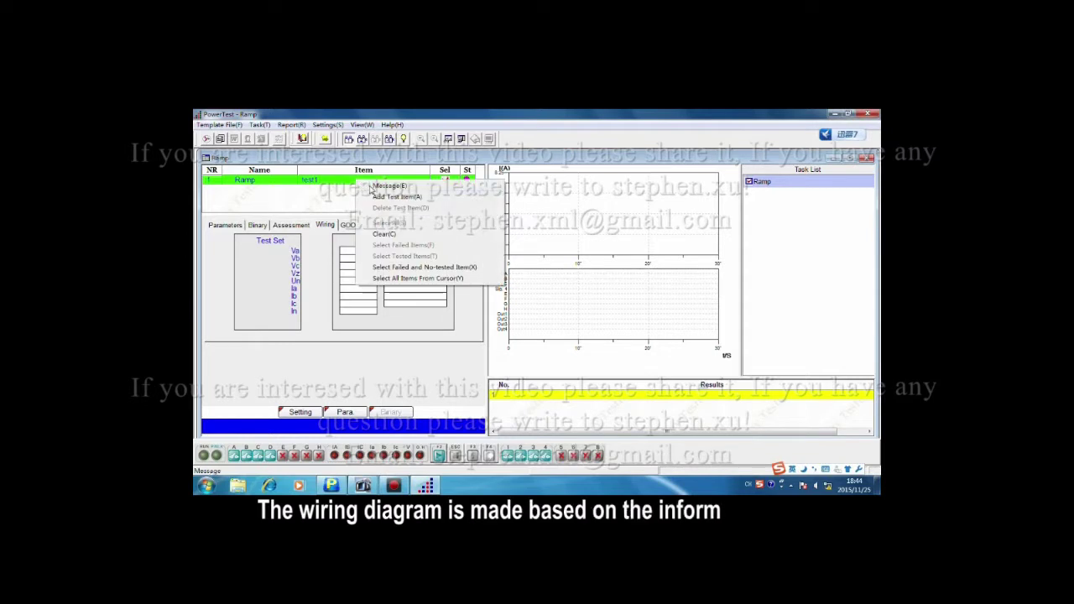
In the wiring Message dialog, enter voltage terminals PhaseUa, PhaseUb, PhaseUc, PhaseUz and Un
left_click(389, 187)
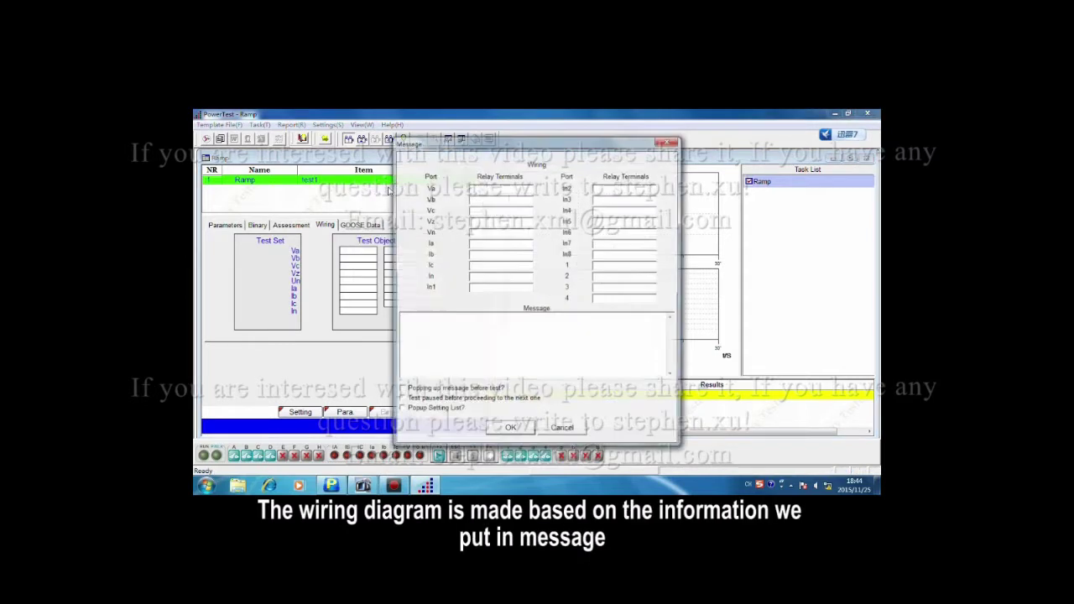
left_click_drag(421, 145, 481, 153)
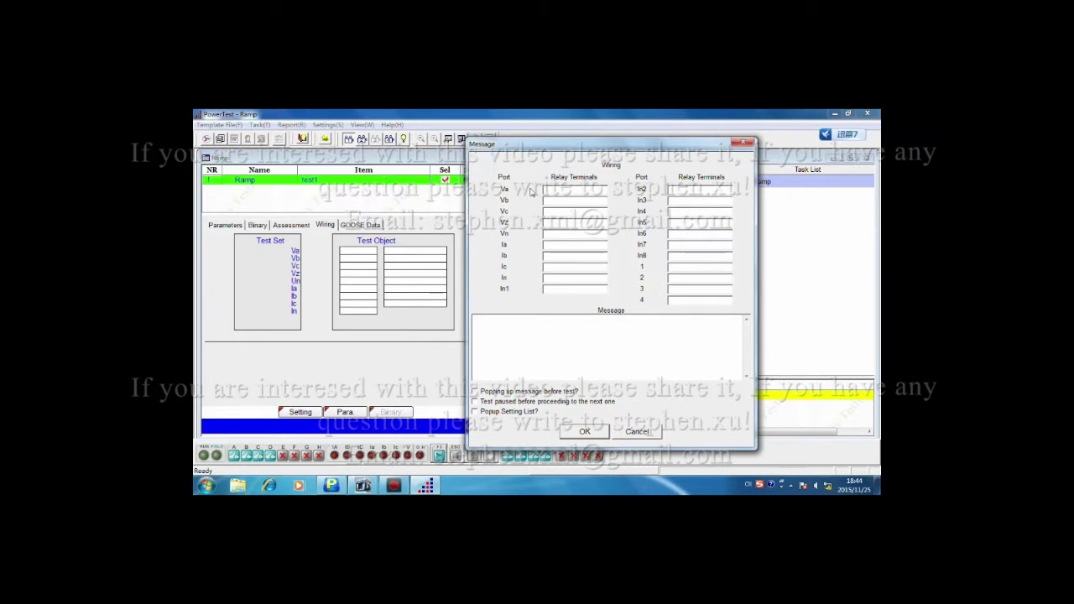
left_click(568, 192)
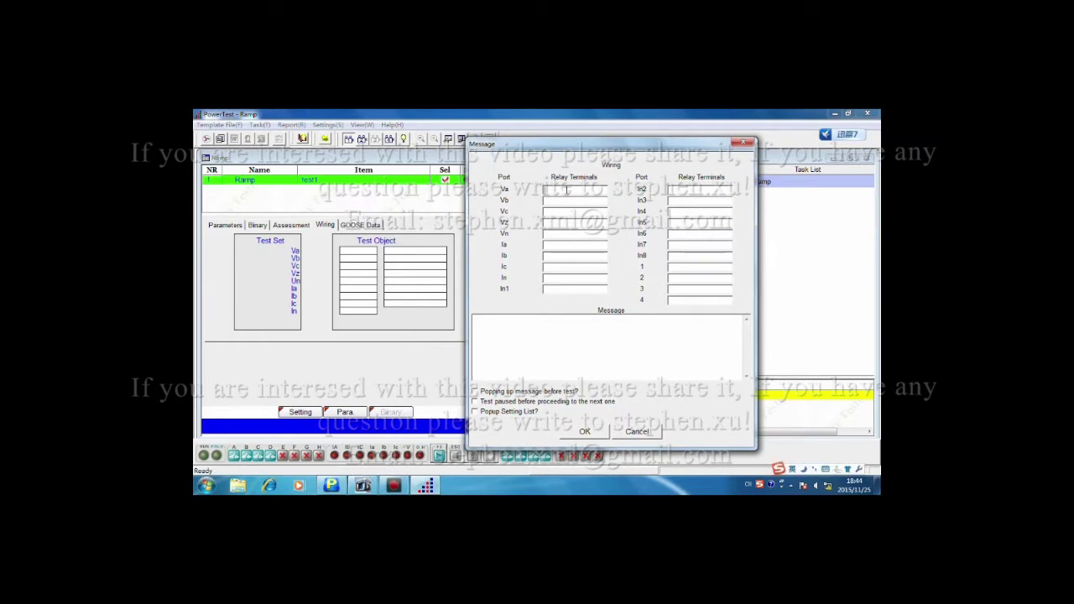
type("H")
type("eUa")
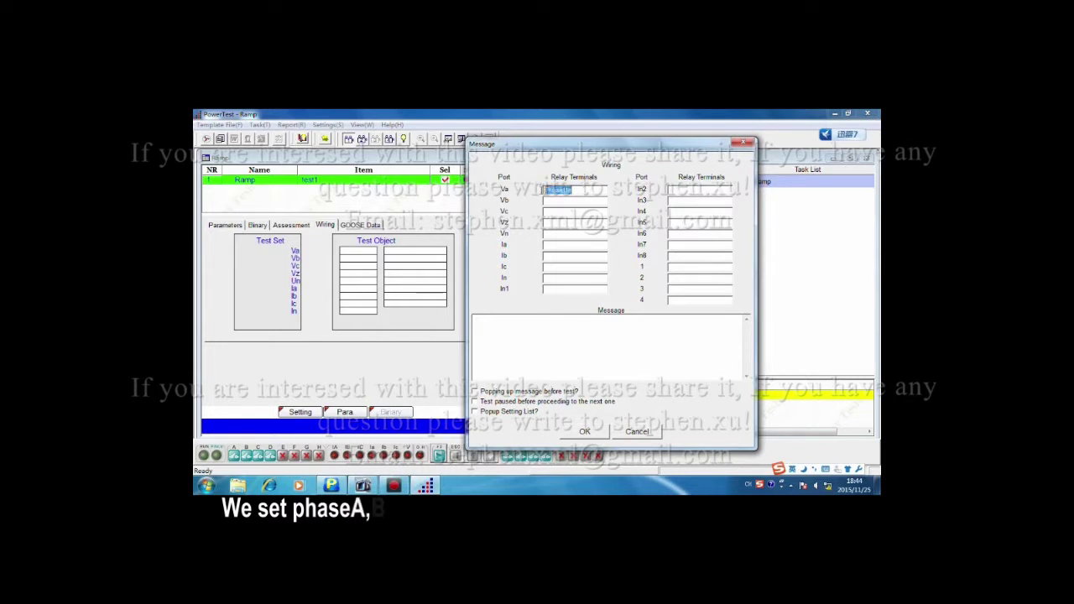
left_click(563, 199)
type("PhaseUa")
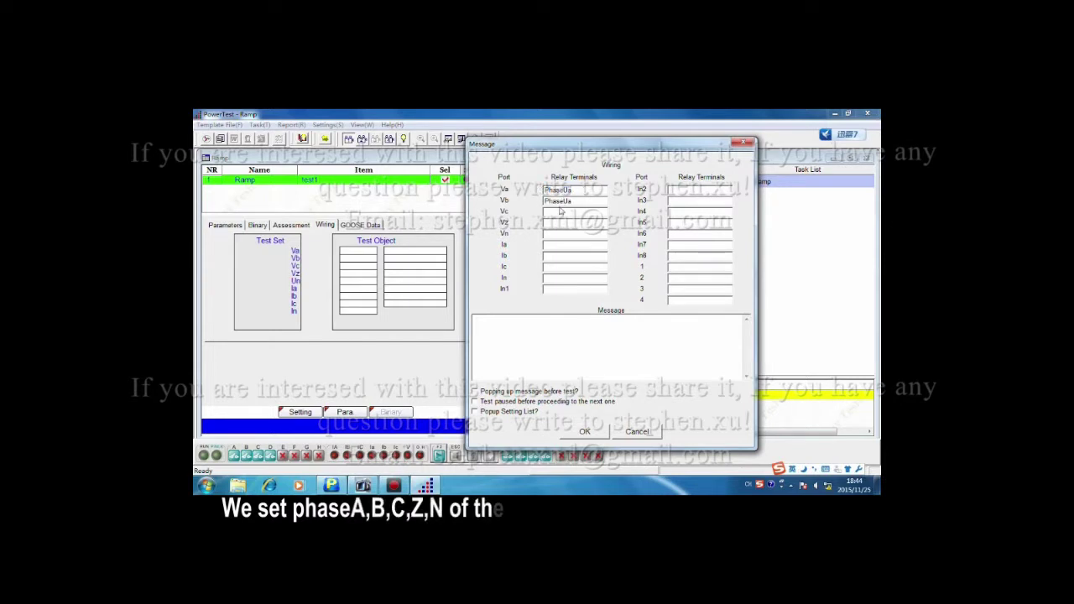
type("PhaseUa")
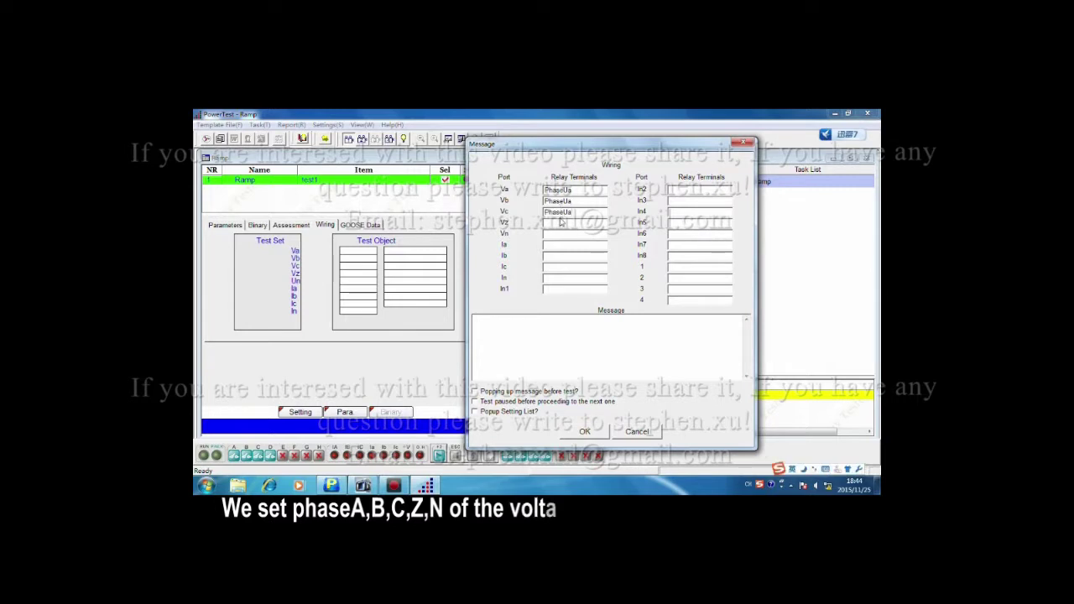
left_click(559, 222)
type("PhaseUa")
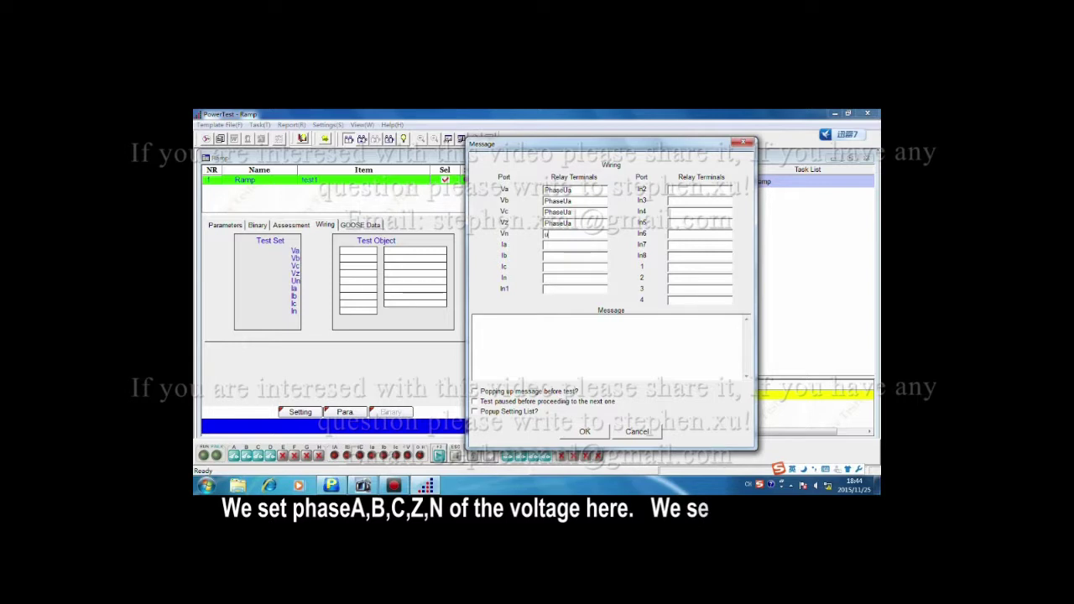
left_click(557, 234)
type("U")
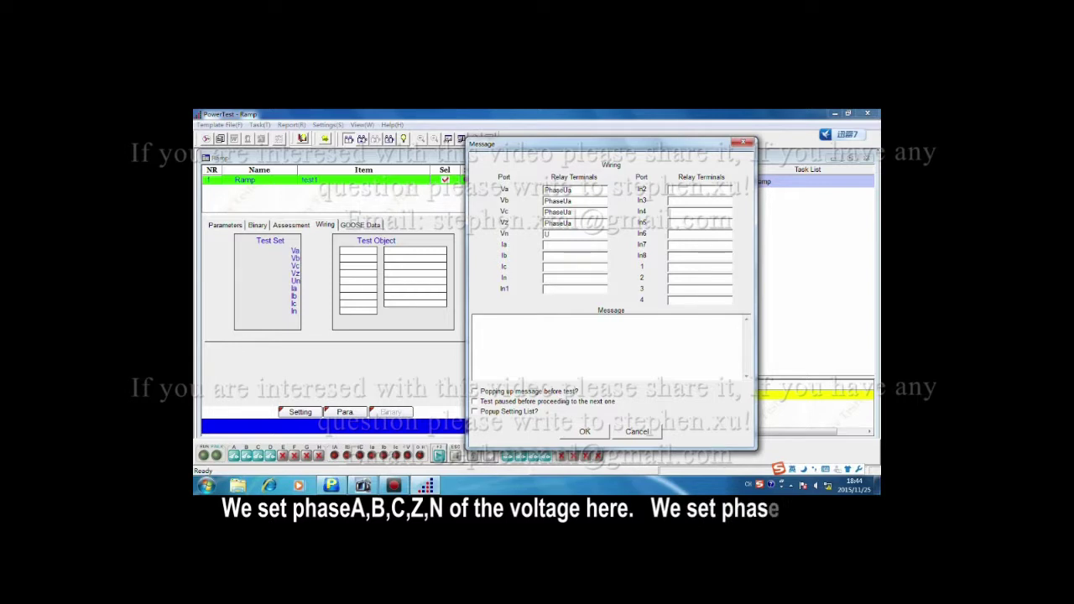
type("n")
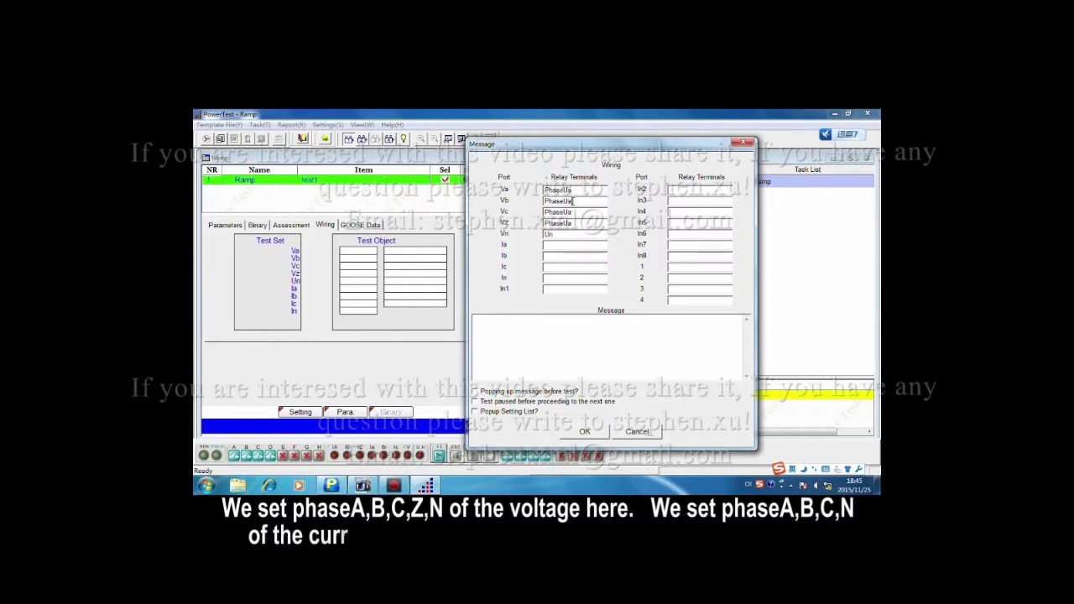
type("b")
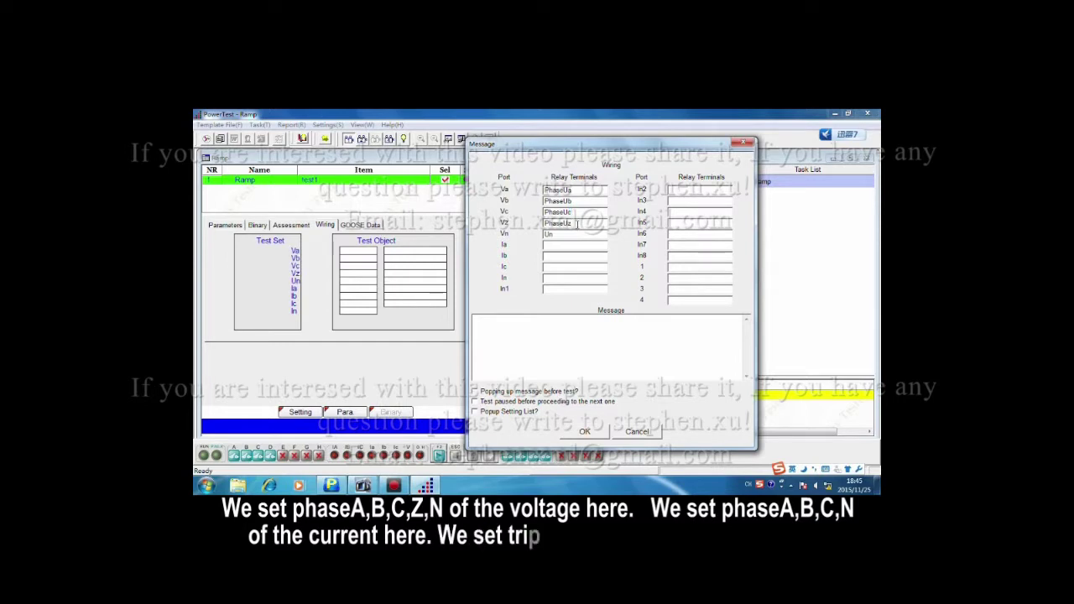
type("z")
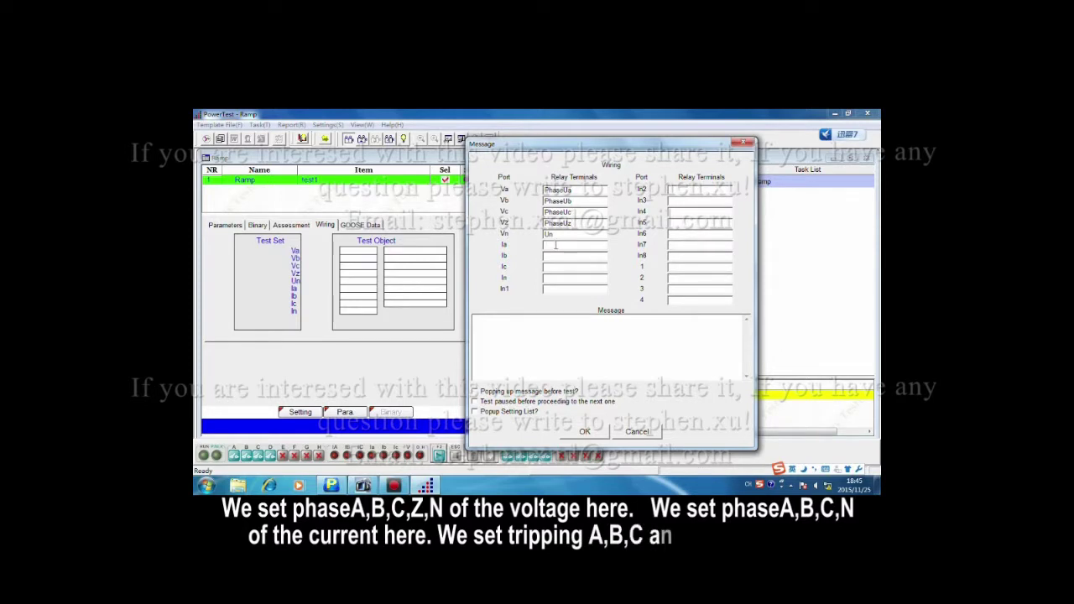
Map current terminals PhaseIa, PhaseIb, PhaseIc and In, plus inputs TripA, TripB, TripC and Reclose
left_click(556, 245)
type("PhaseUa")
left_click(556, 257)
type("PhaseUa")
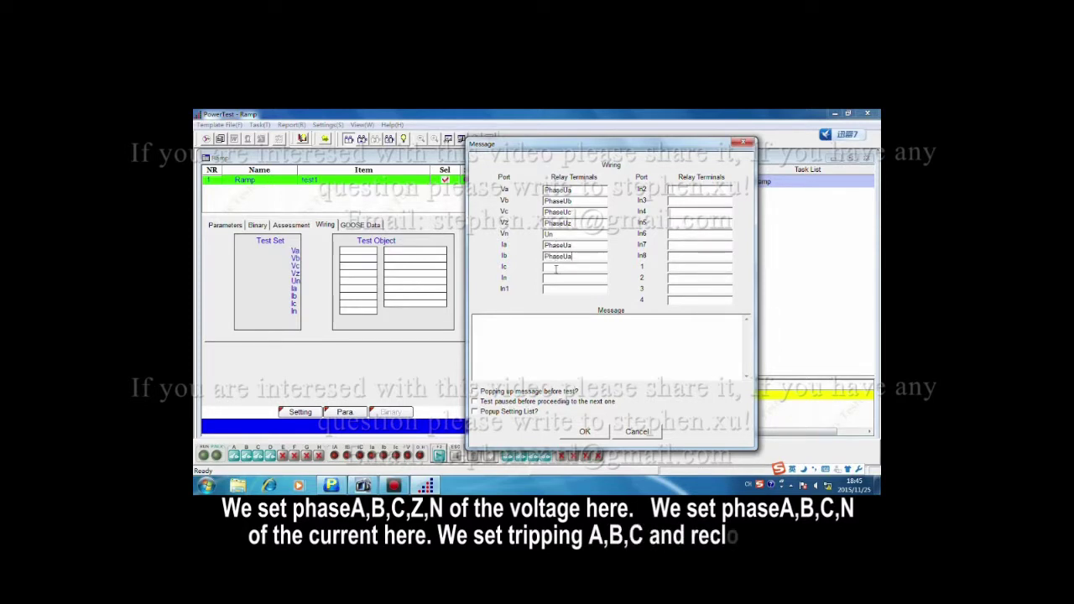
left_click(556, 268)
type("PhaseUa")
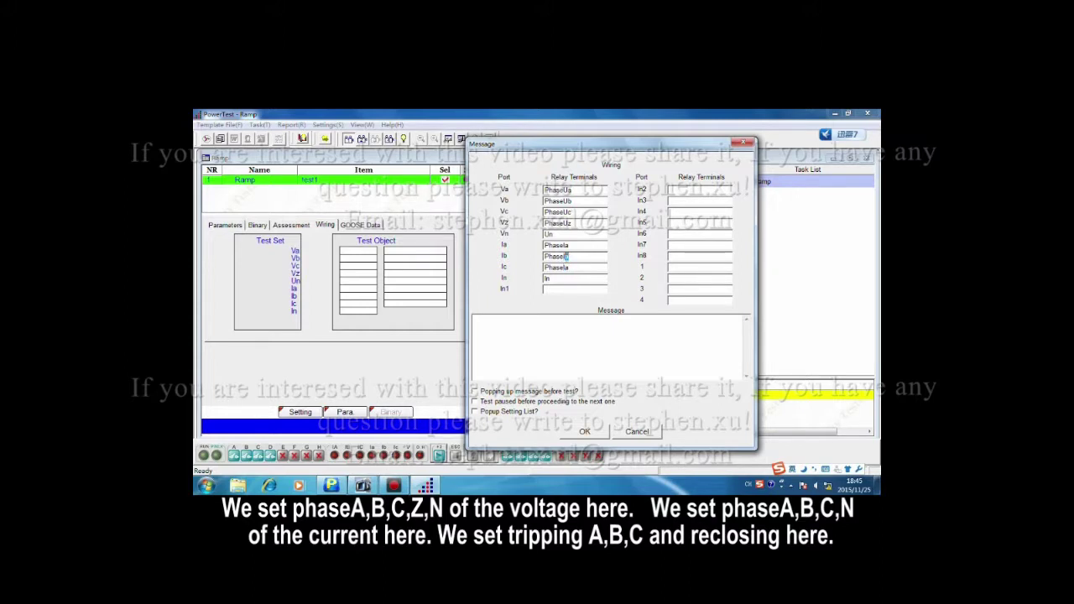
left_click_drag(571, 267, 567, 267)
left_click_drag(561, 290, 541, 292)
left_click(674, 193)
type("TripA")
type("TripA")
type("Reclose")
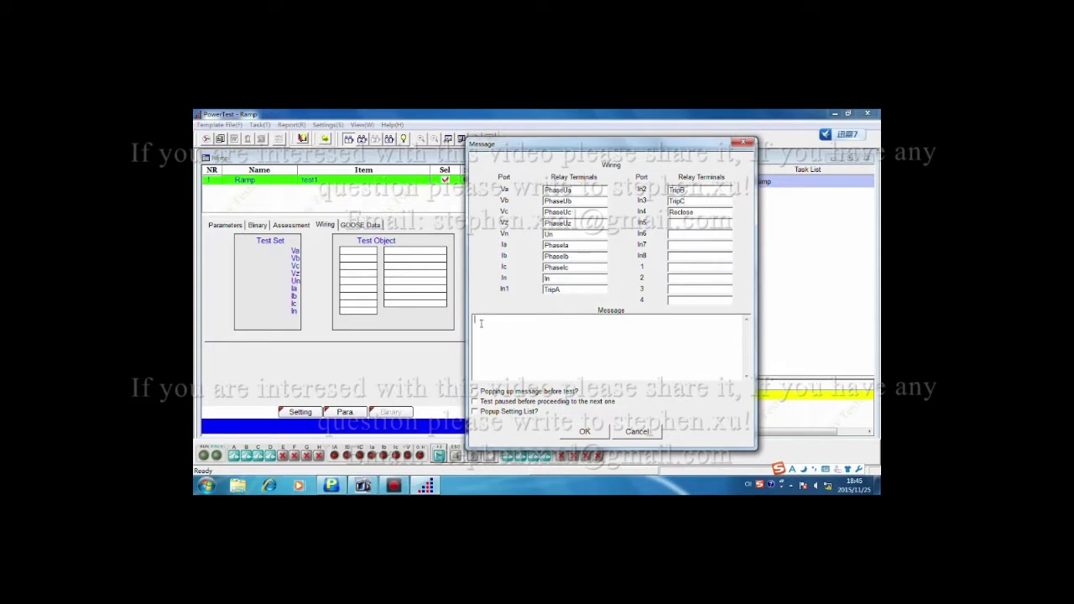
type("C")
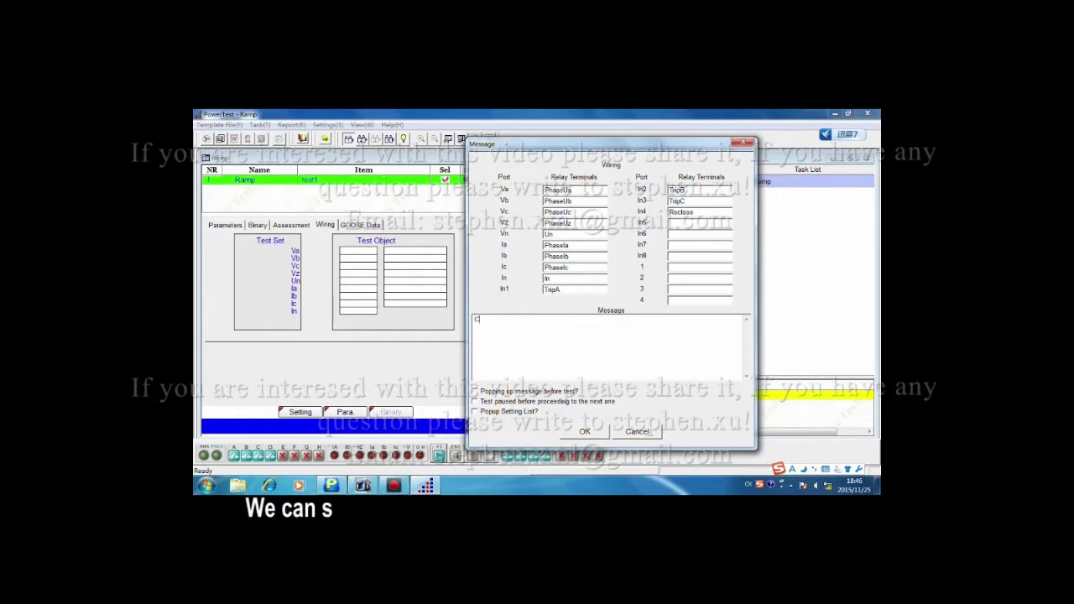
type("heck")
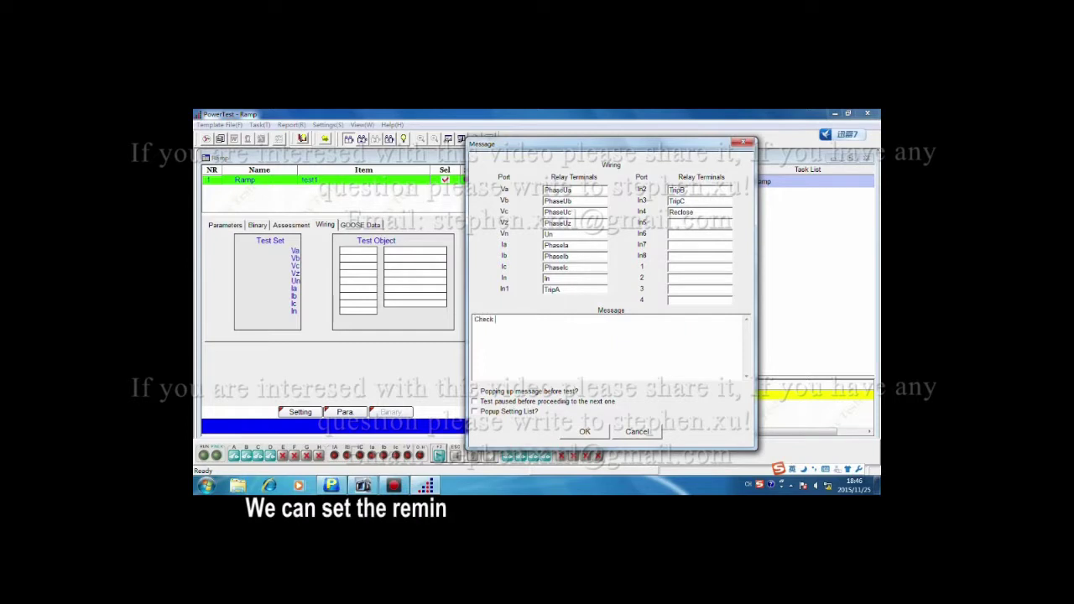
type(" wi")
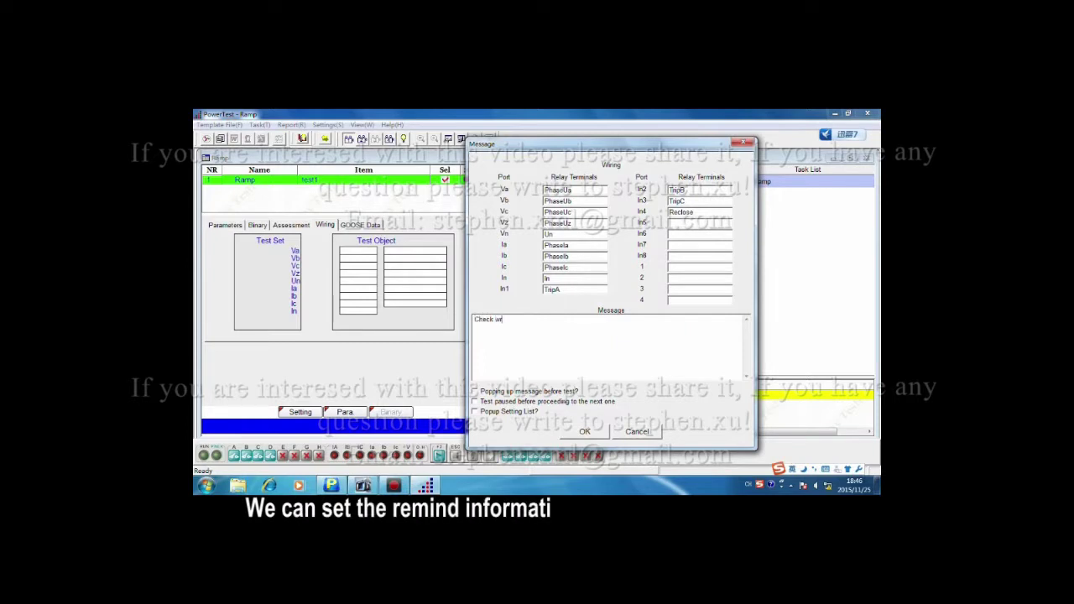
type("ring co")
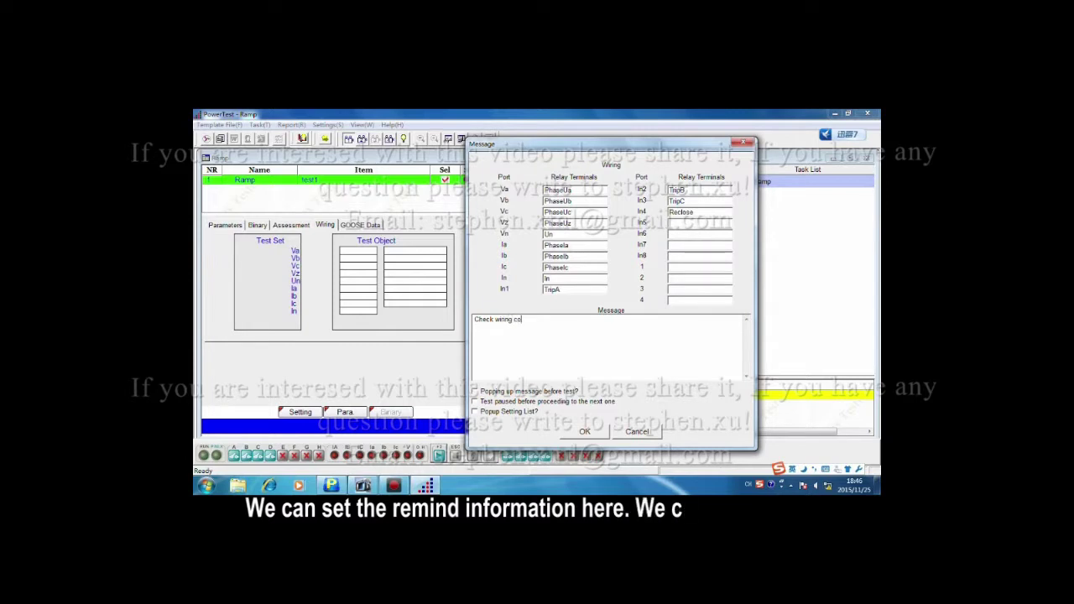
type("nnect")
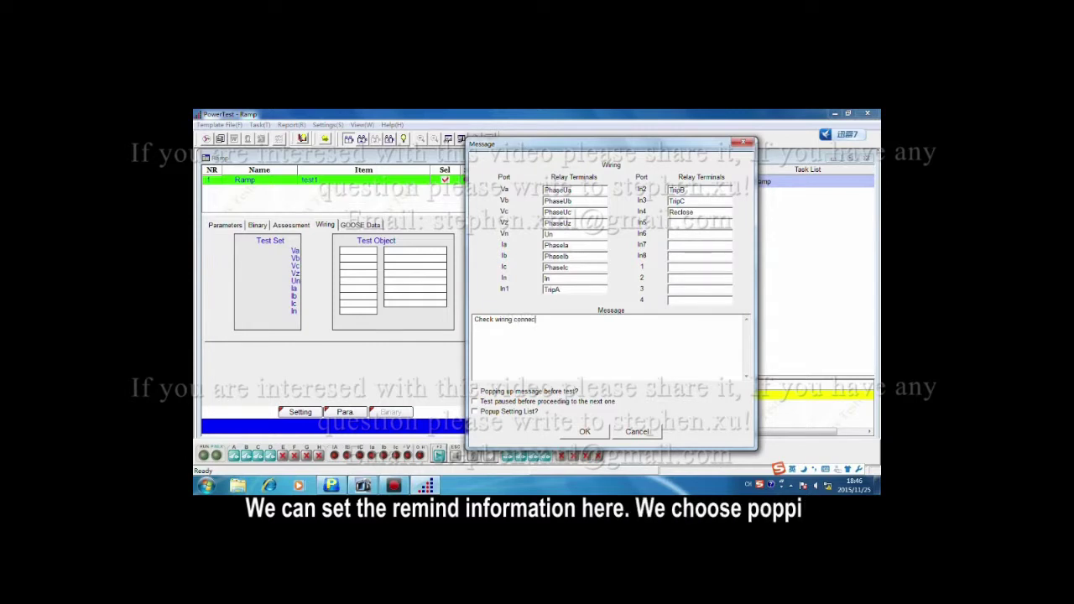
type("ion")
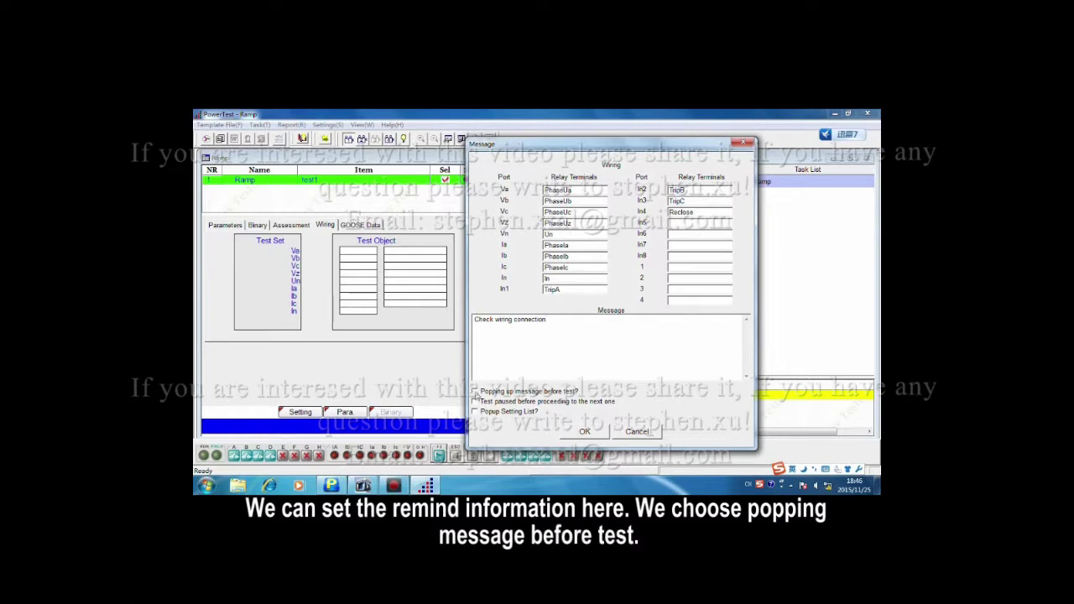
Enable the pre-test wiring reminder pop-up and apply the terminal mapping to the diagram
left_click(476, 392)
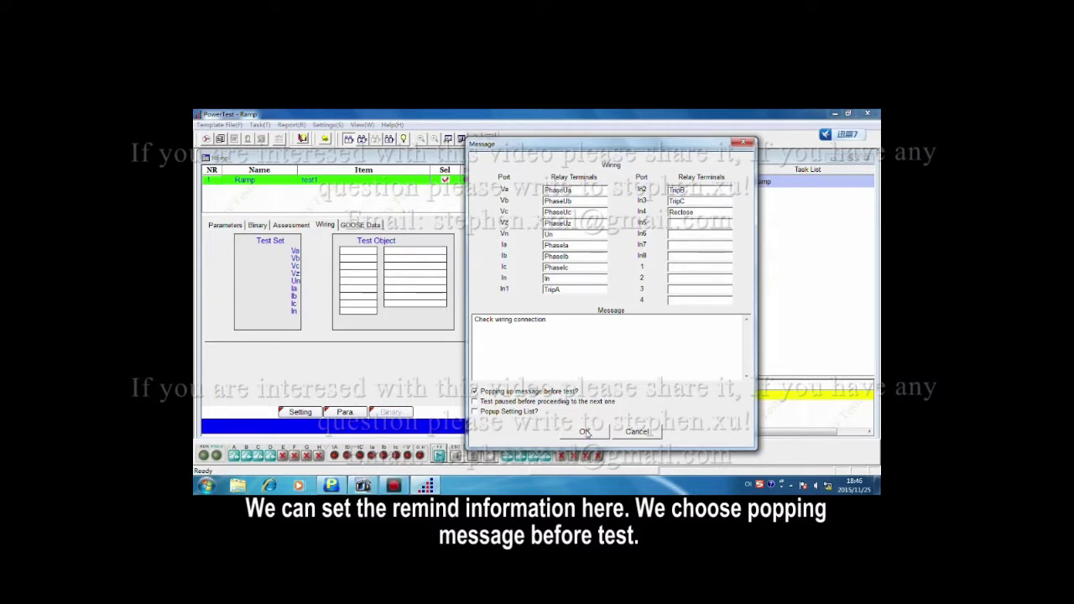
left_click(585, 432)
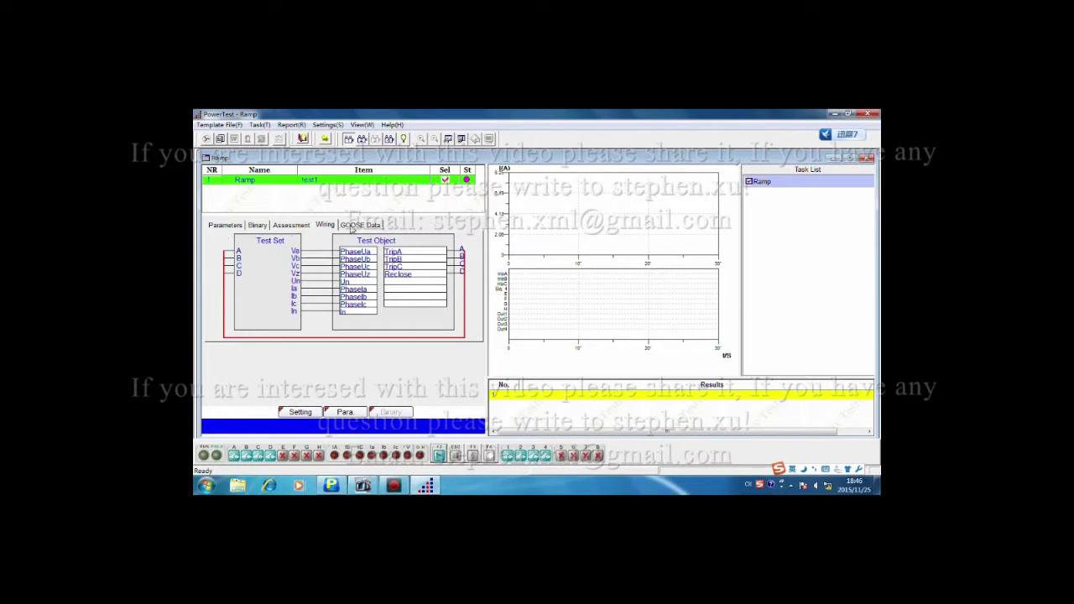
Look at the GOOSE data page, then go back to test1's Parameters page
left_click(361, 226)
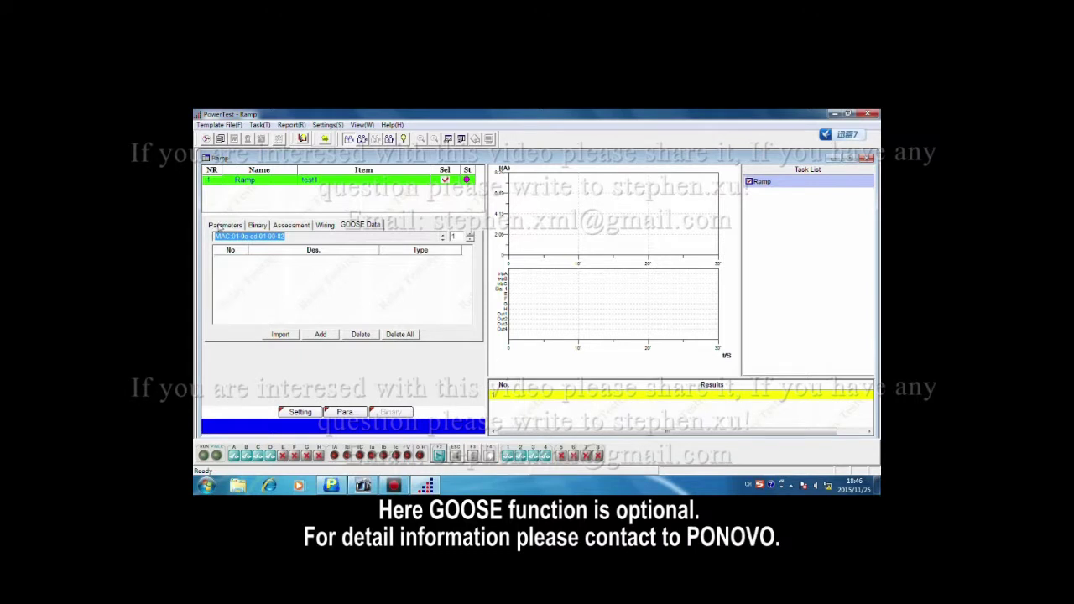
left_click(221, 225)
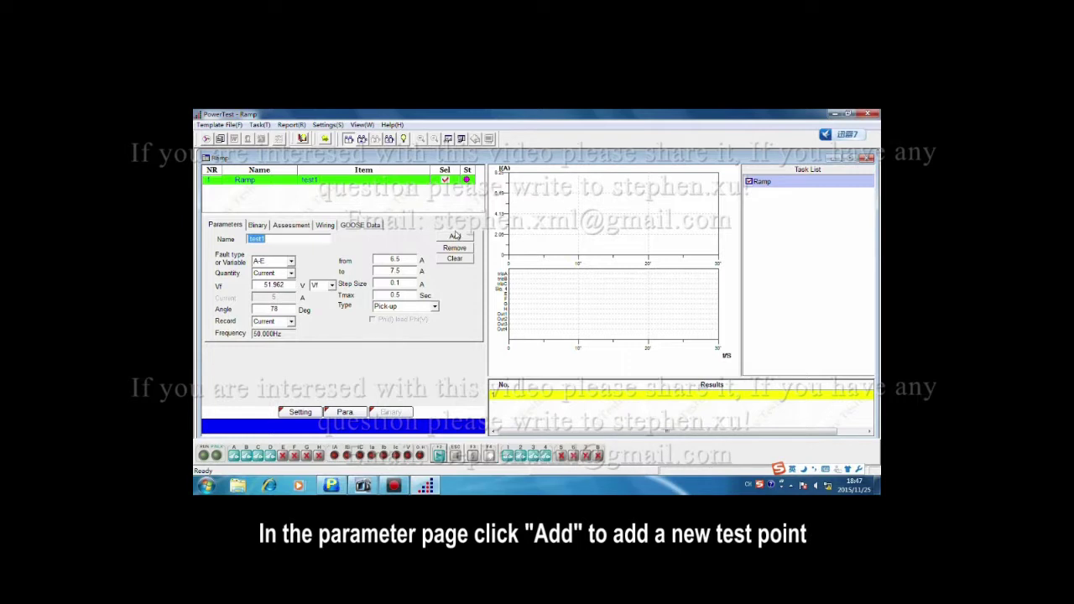
left_click(455, 236)
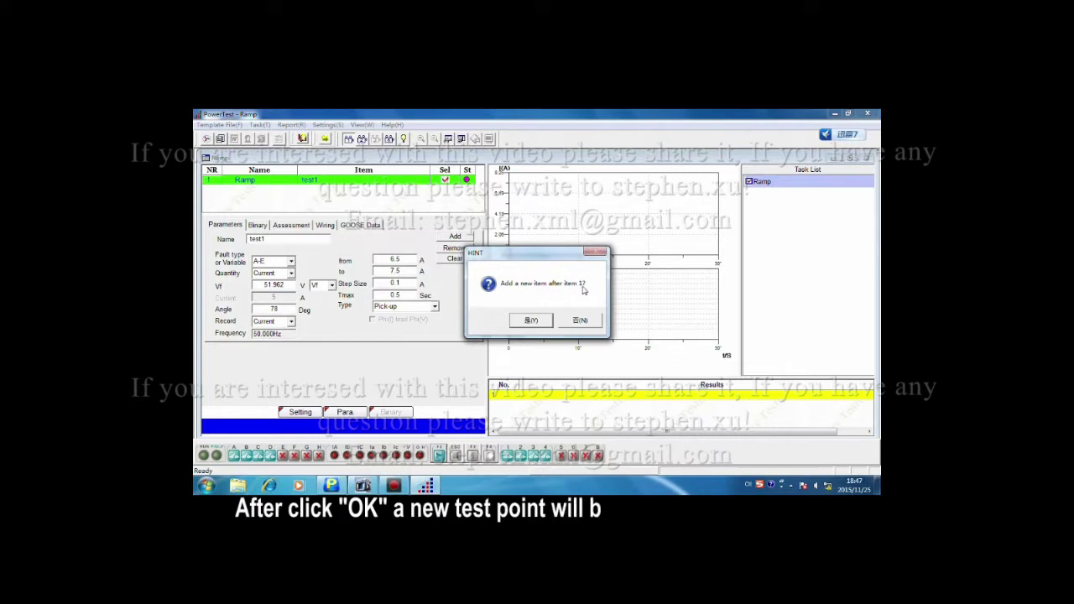
left_click(531, 320)
type("2")
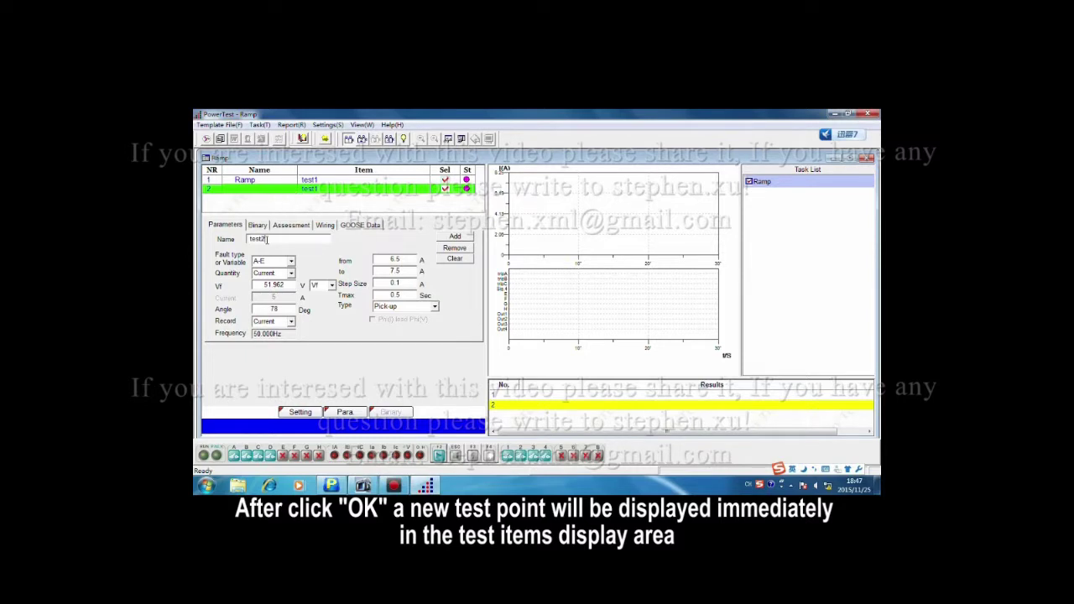
left_click(280, 261)
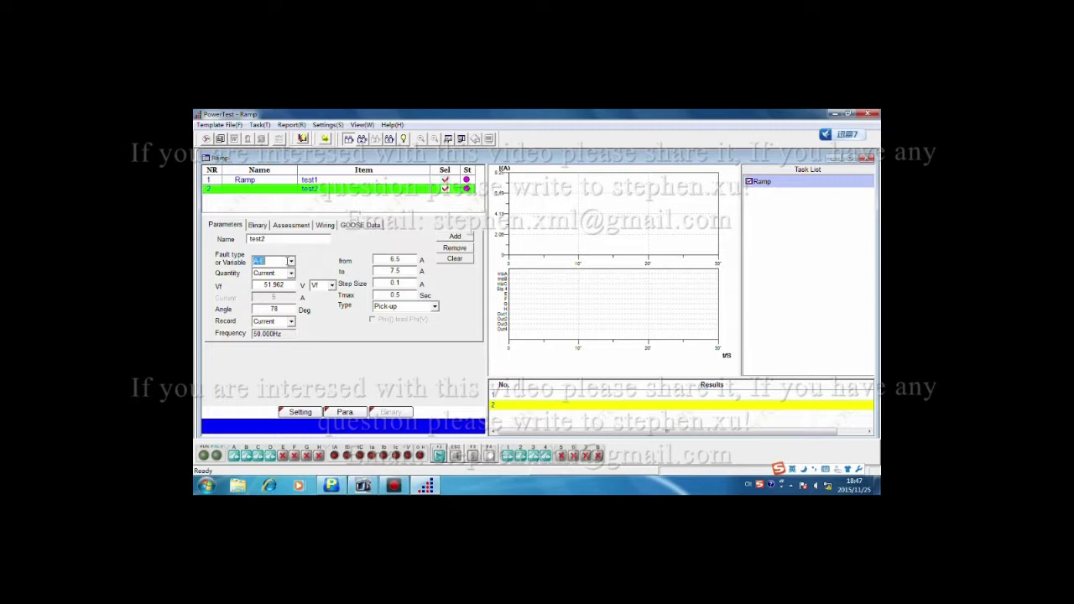
left_click(292, 262)
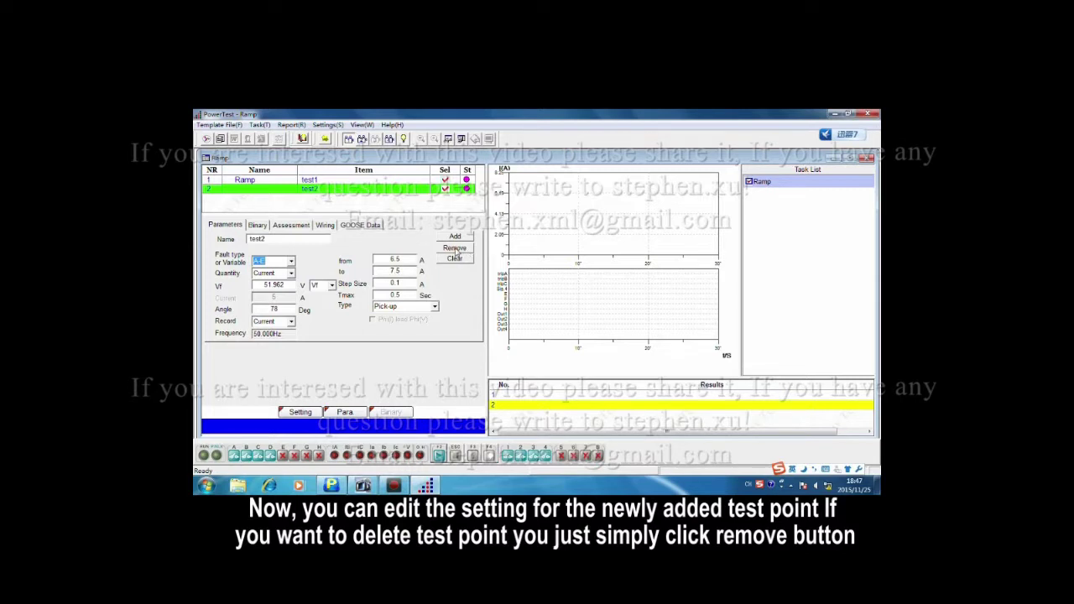
left_click(455, 249)
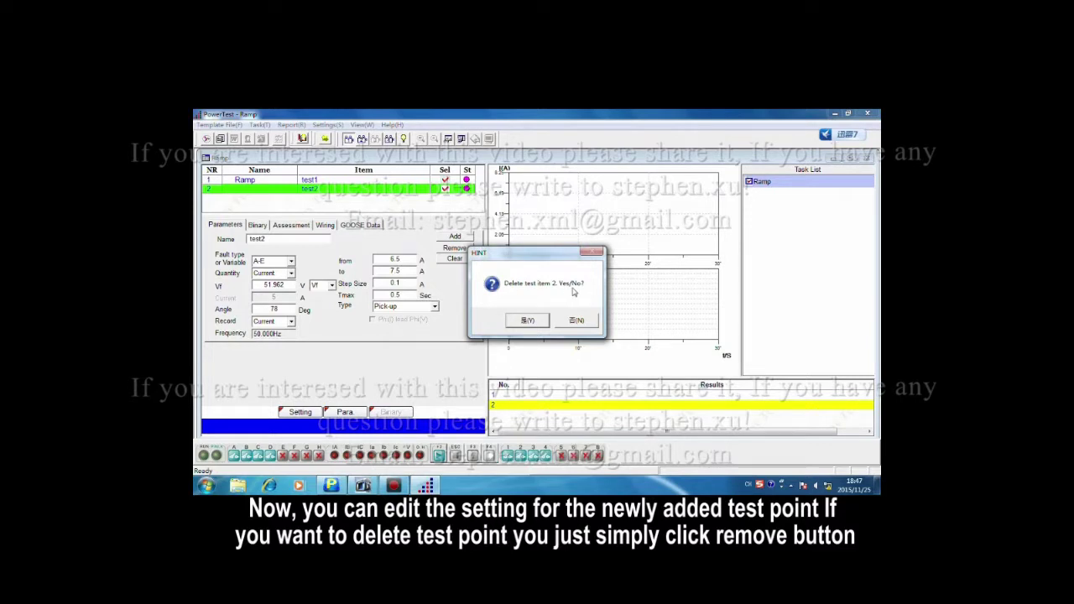
left_click(529, 321)
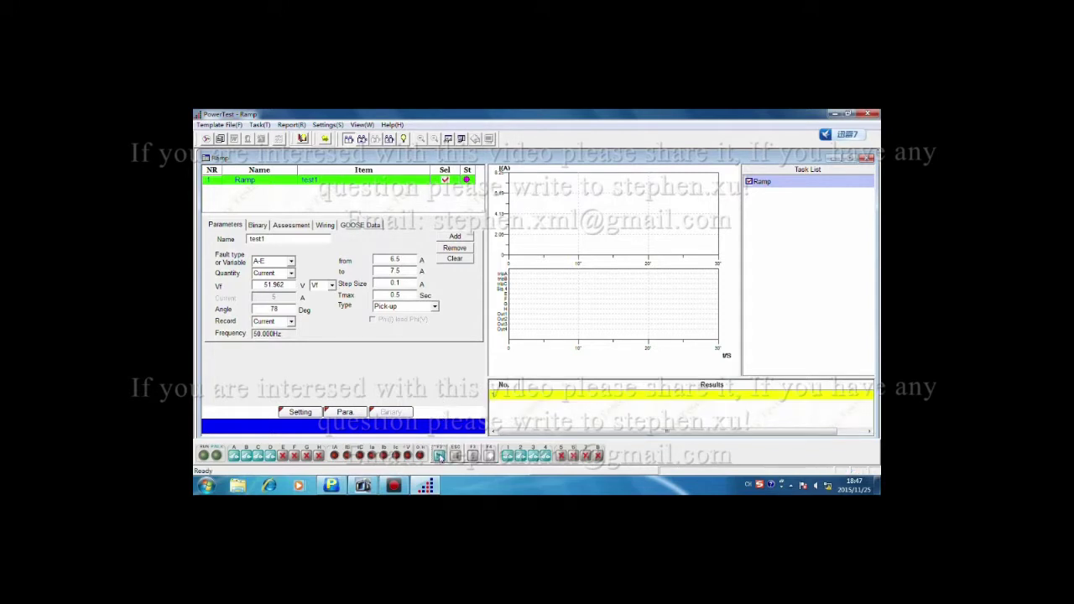
left_click(439, 455)
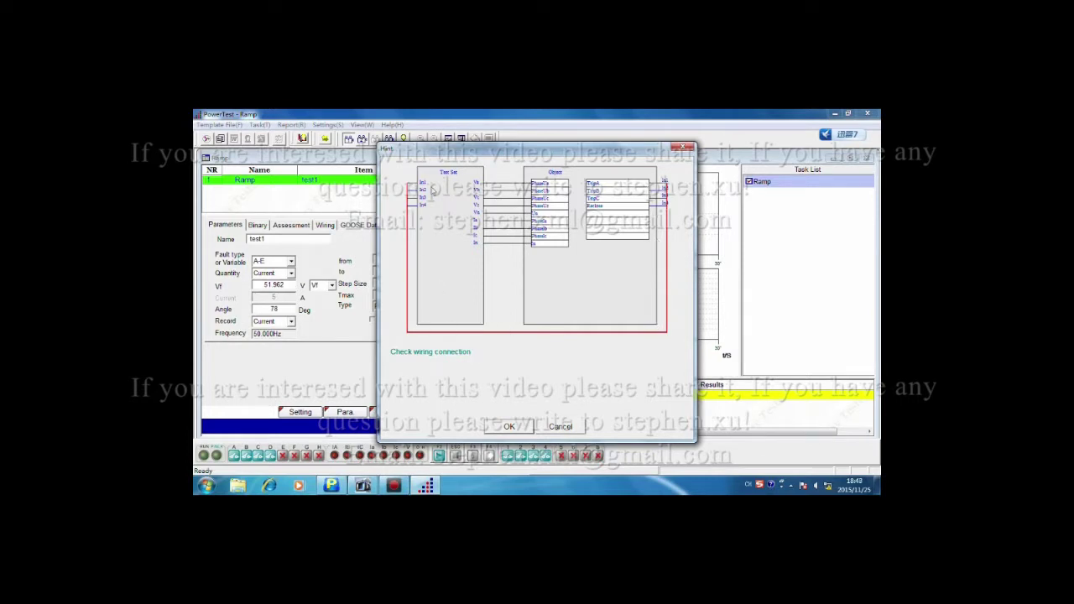
Confirm the wiring hint so test1 runs and records a passing 7.000 A pick-up
left_click(510, 427)
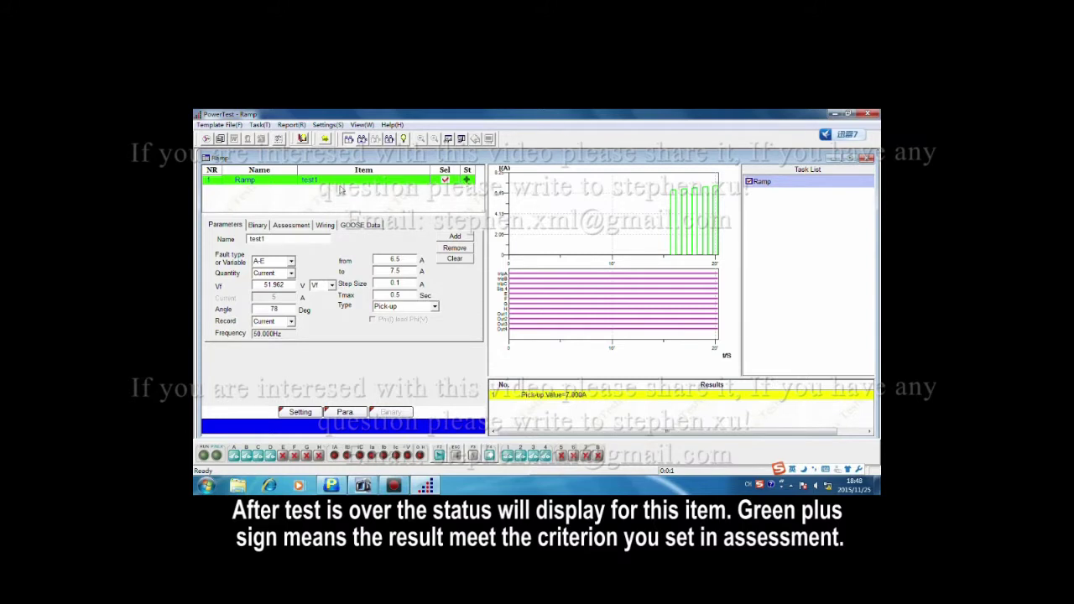
left_click(290, 125)
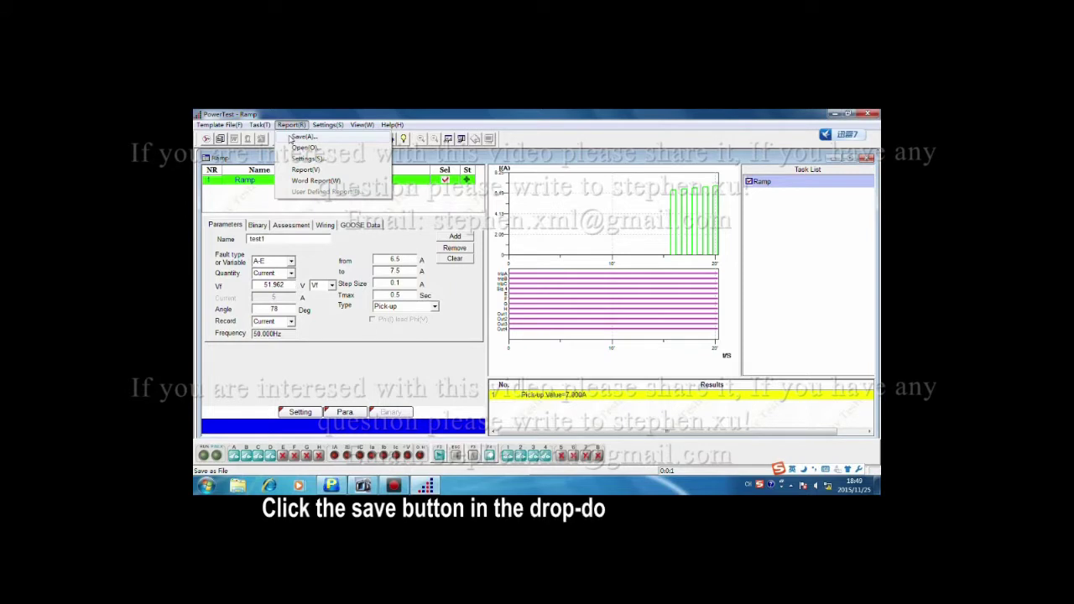
Save the test1 report as an rpt file on the Desktop, then minimize PowerTest
left_click(290, 137)
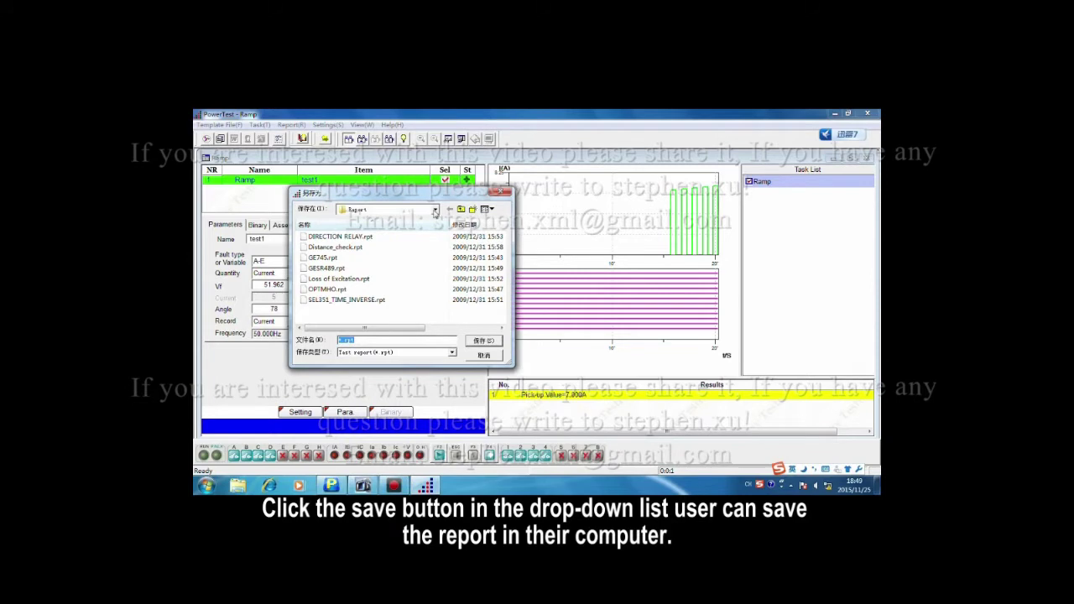
left_click(436, 211)
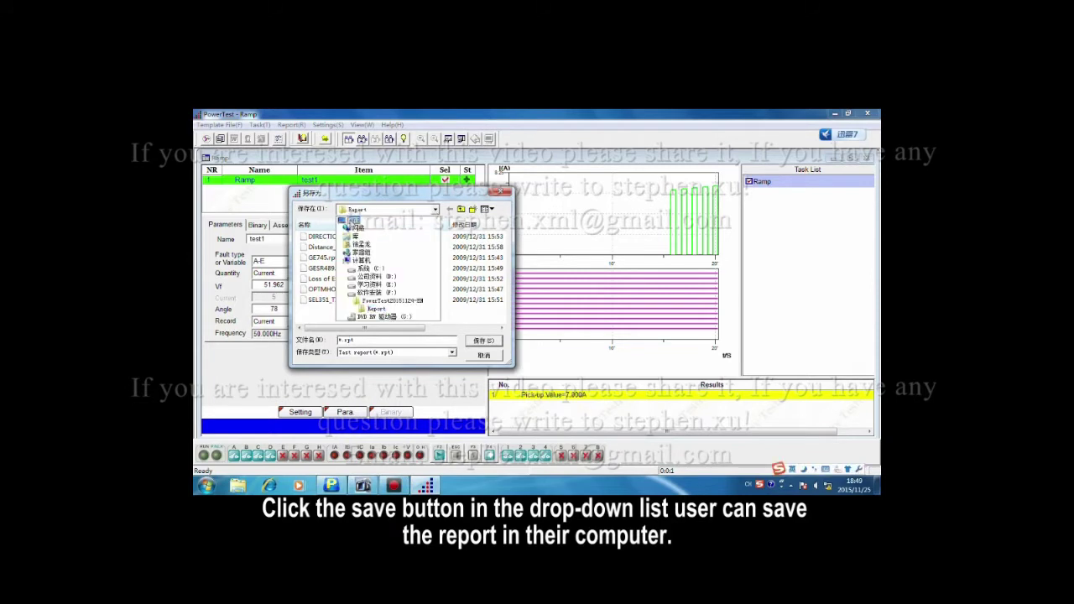
left_click(355, 221)
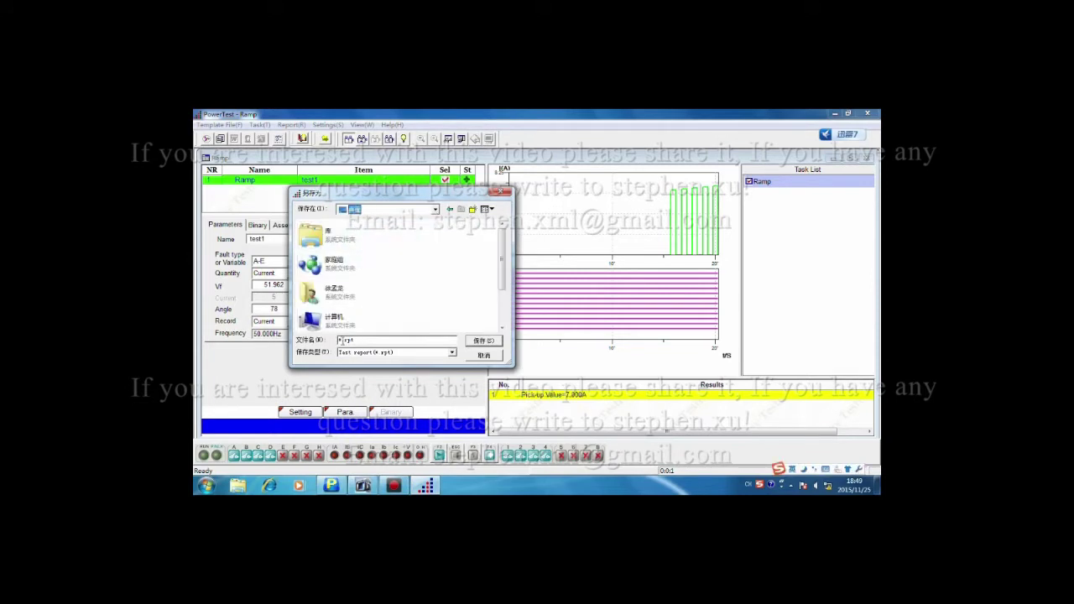
left_click(340, 340)
left_click(485, 341)
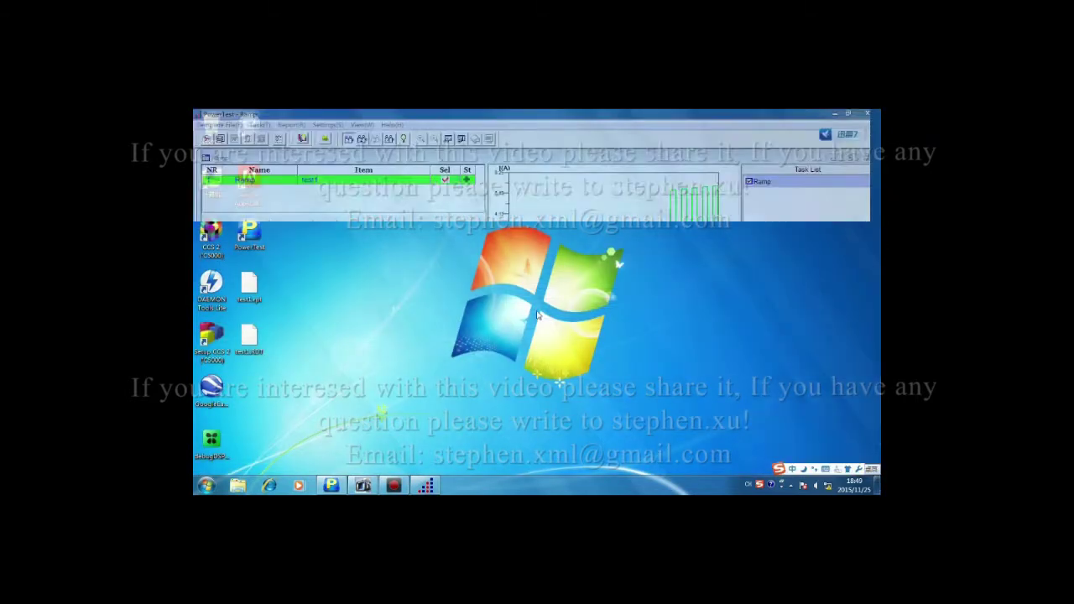
left_click(878, 485)
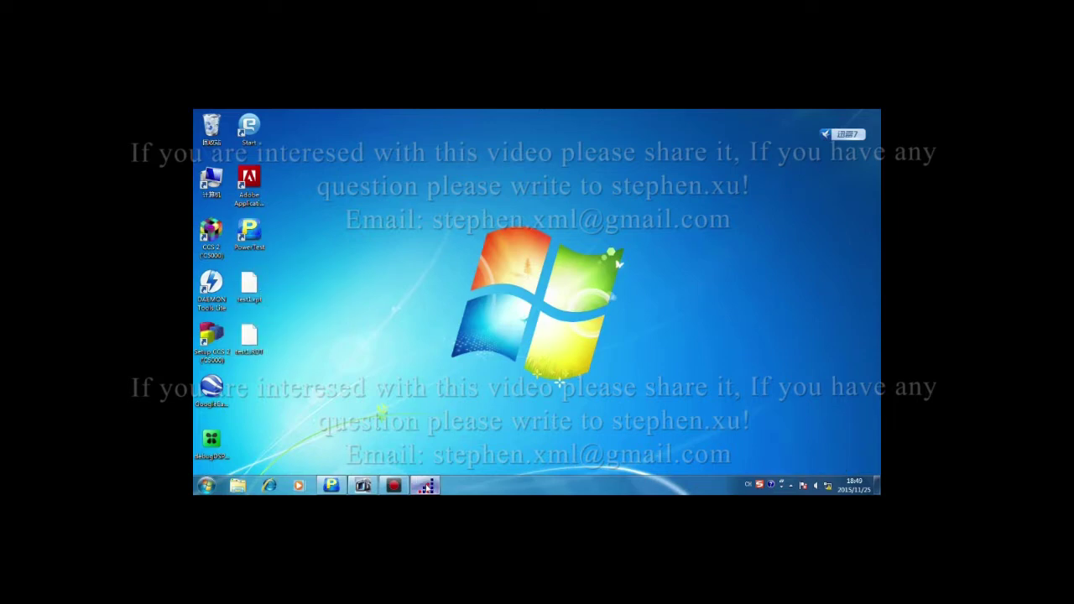
Restore PowerTest from the taskbar after checking the saved report on the desktop
left_click(425, 485)
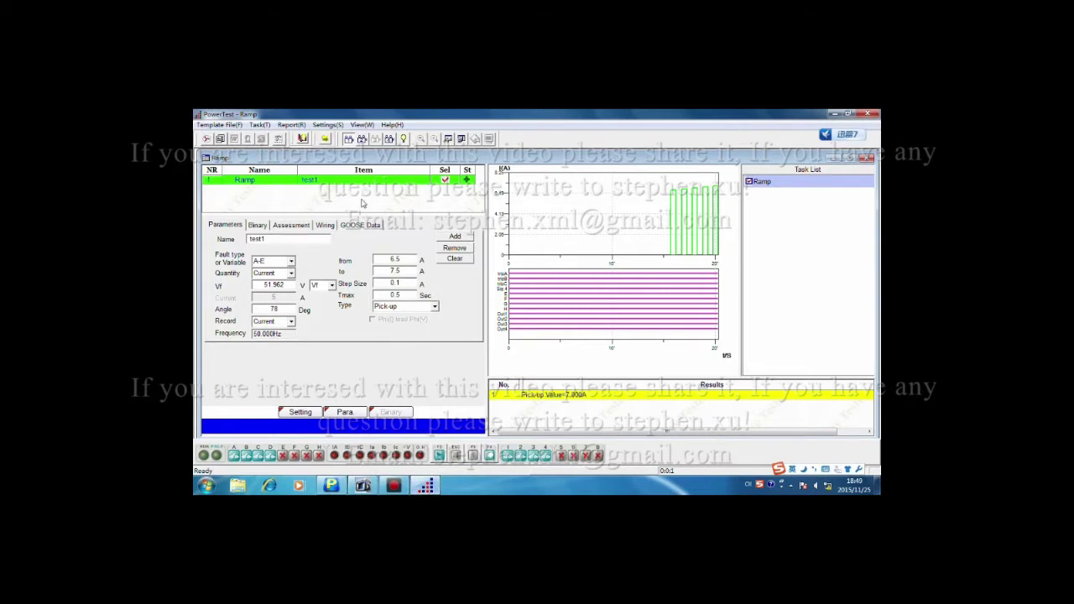
left_click(295, 125)
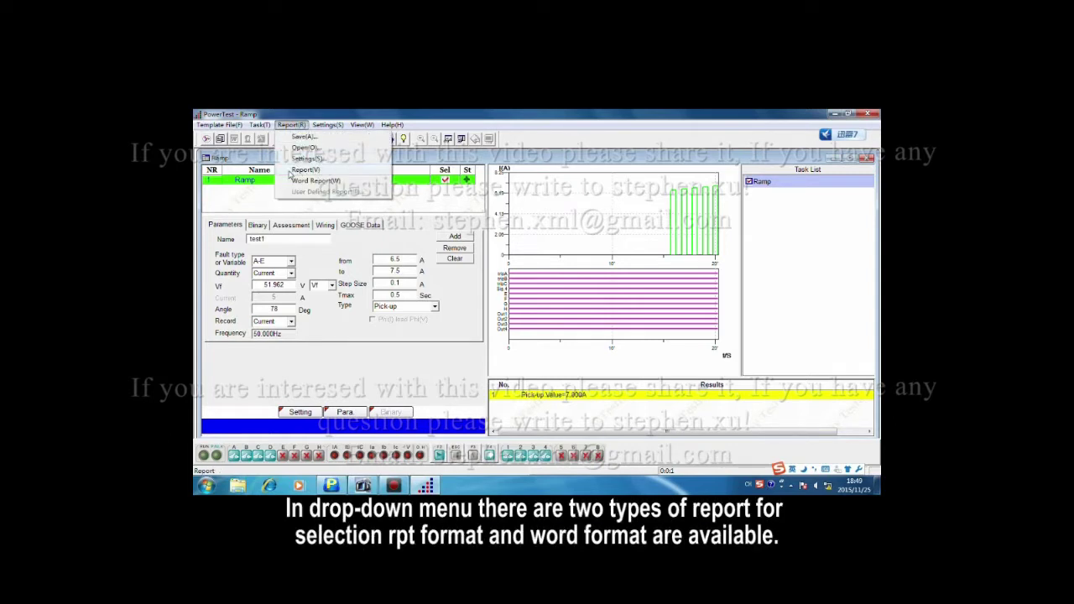
View the Report(V) rpt report showing test1's 7.000 A pass
left_click(301, 170)
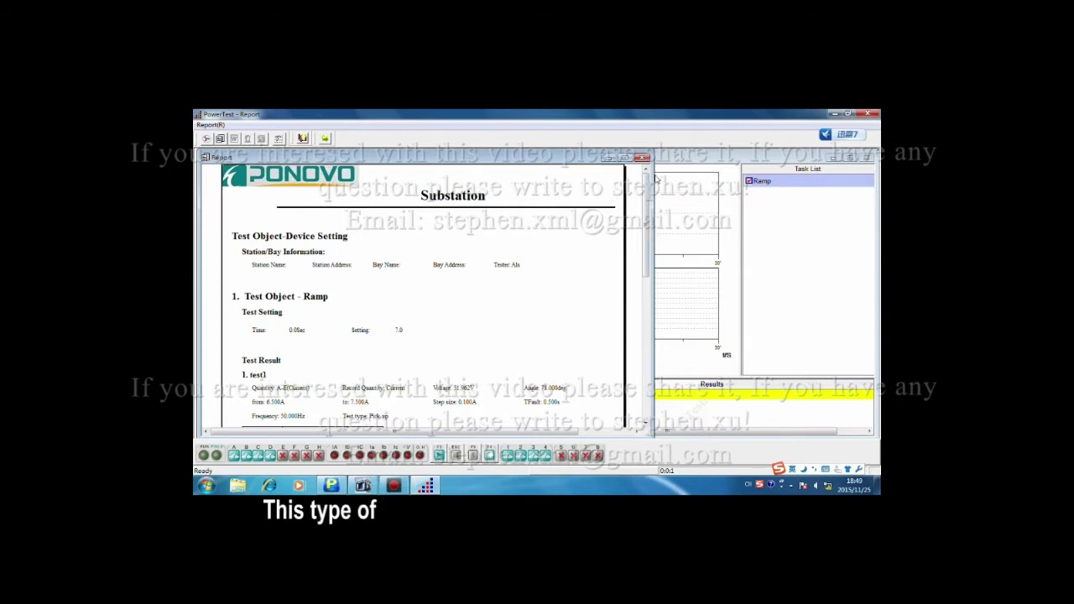
mouse_move(646, 210)
left_mouse_down()
mouse_move(656, 281)
mouse_move(657, 179)
mouse_move(651, 310)
mouse_move(657, 179)
left_mouse_up()
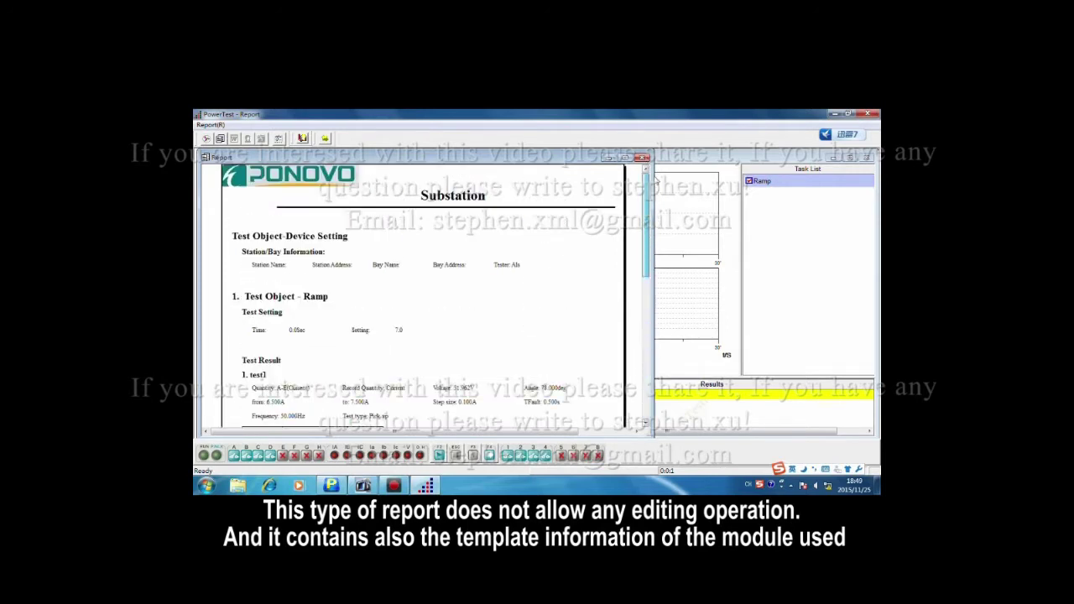
left_click_drag(655, 178, 651, 311)
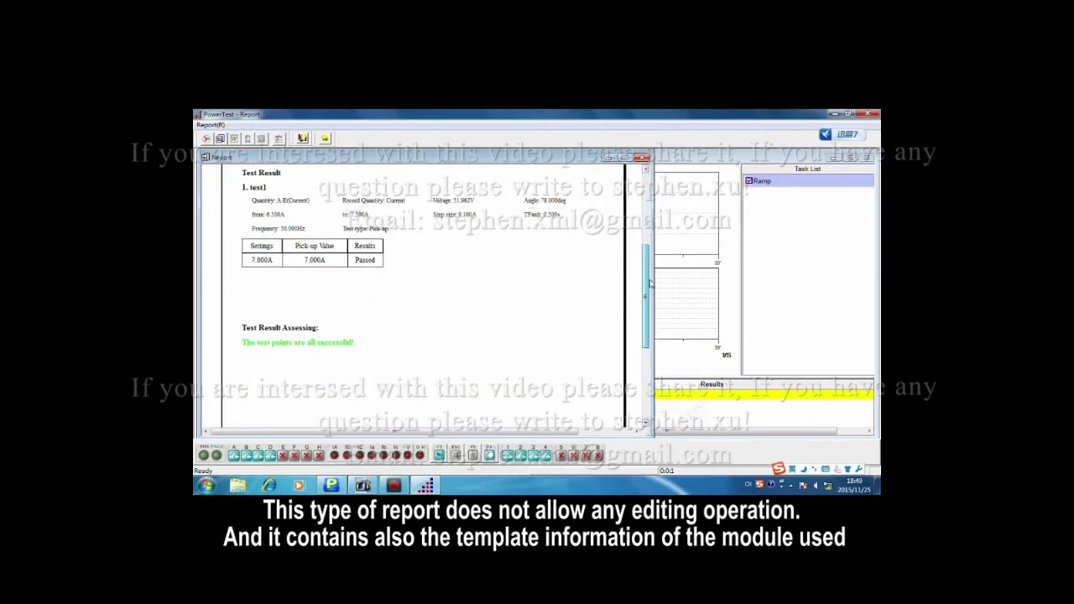
left_click_drag(652, 310, 657, 179)
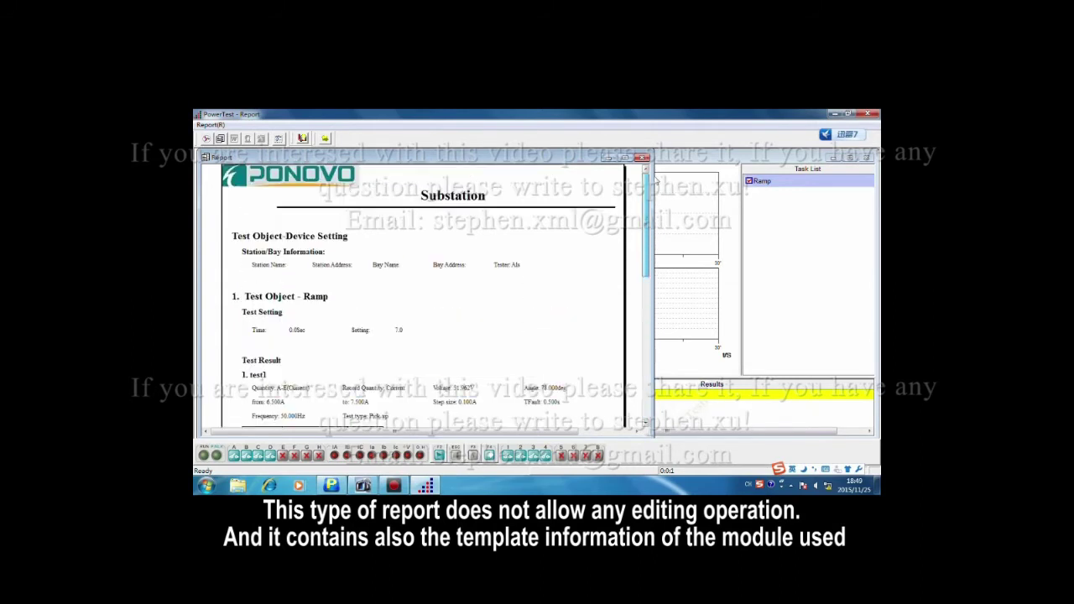
Close the report view and confirm report settings keep every section, including Test Object - Module
left_click(643, 158)
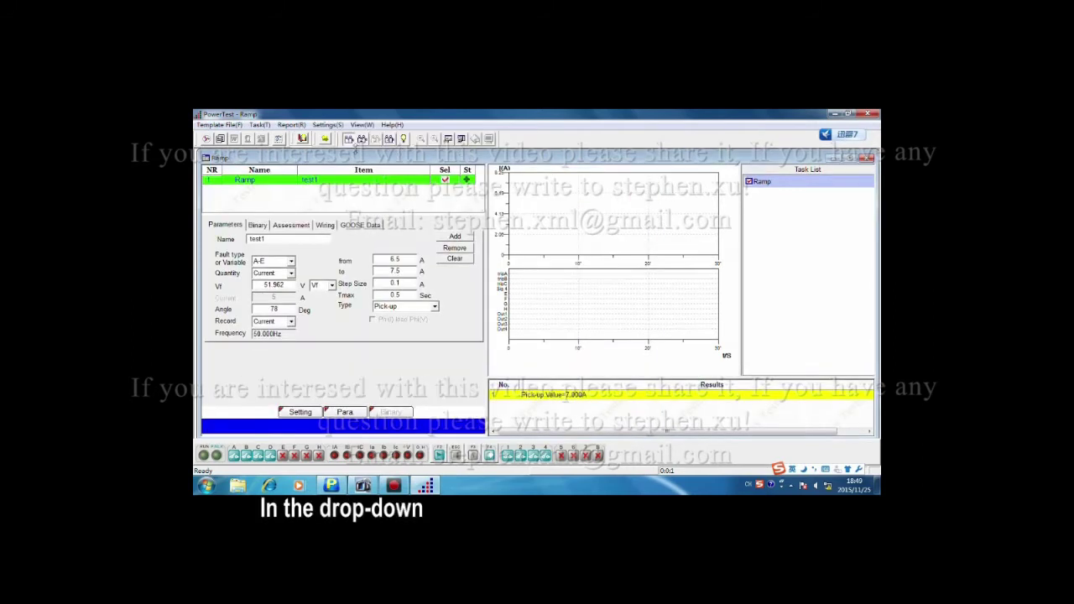
left_click(293, 125)
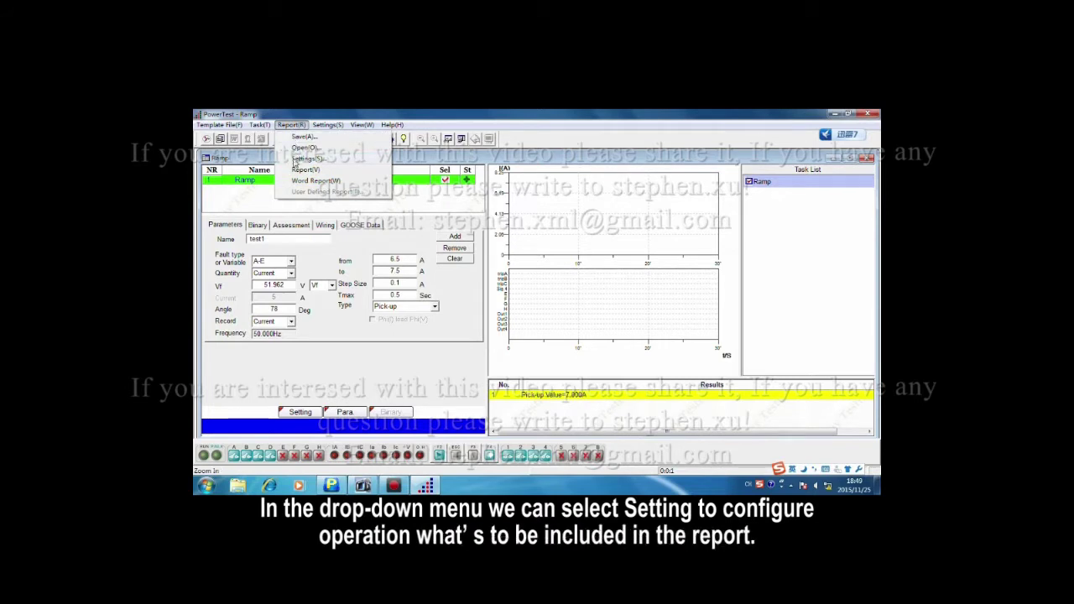
left_click(296, 158)
left_click(426, 173)
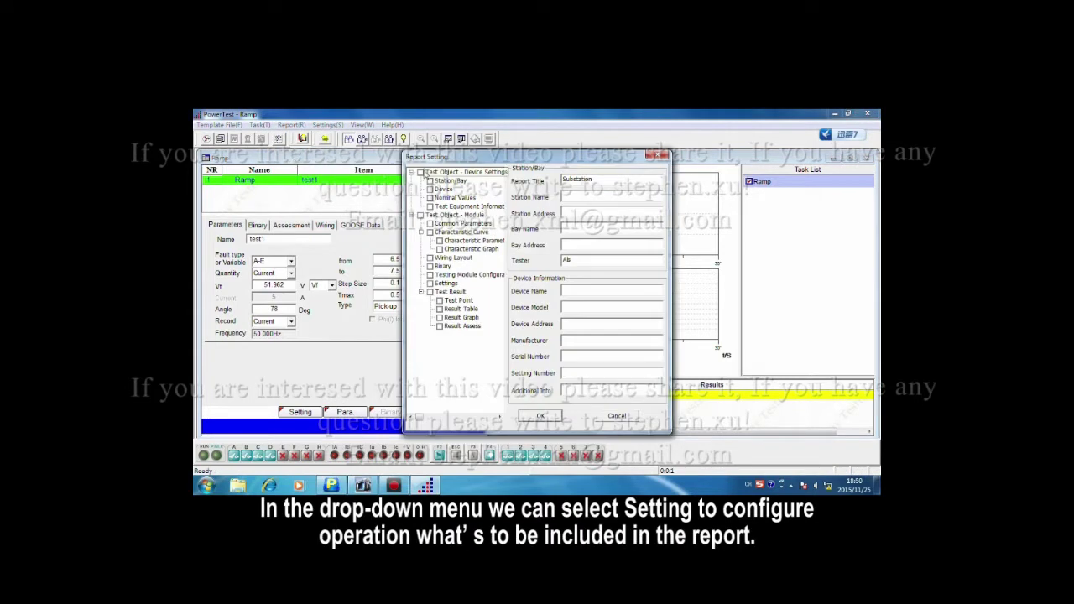
left_click(420, 215)
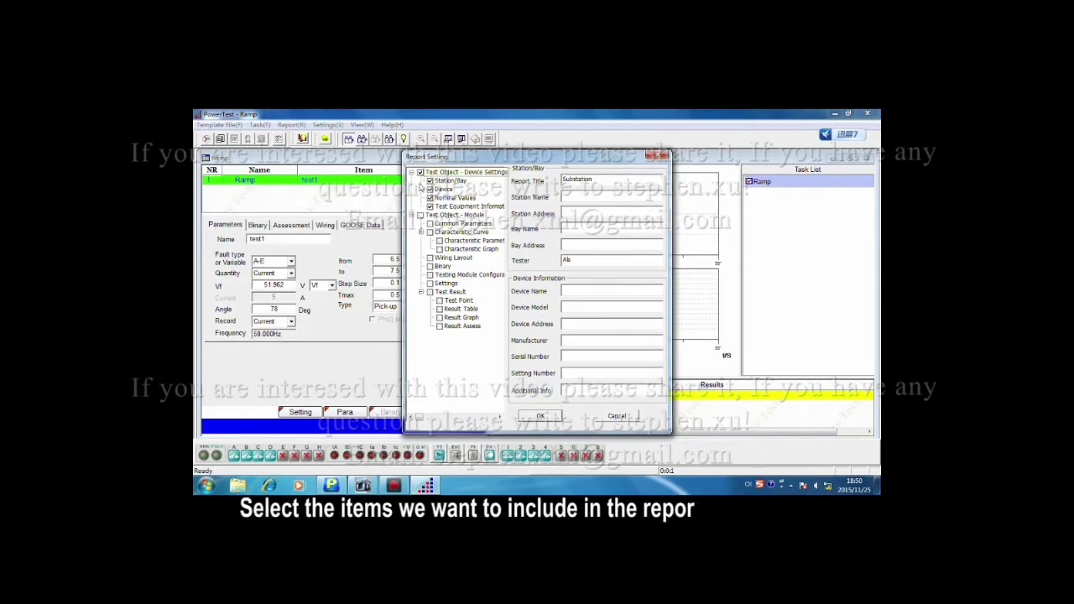
left_click(421, 215)
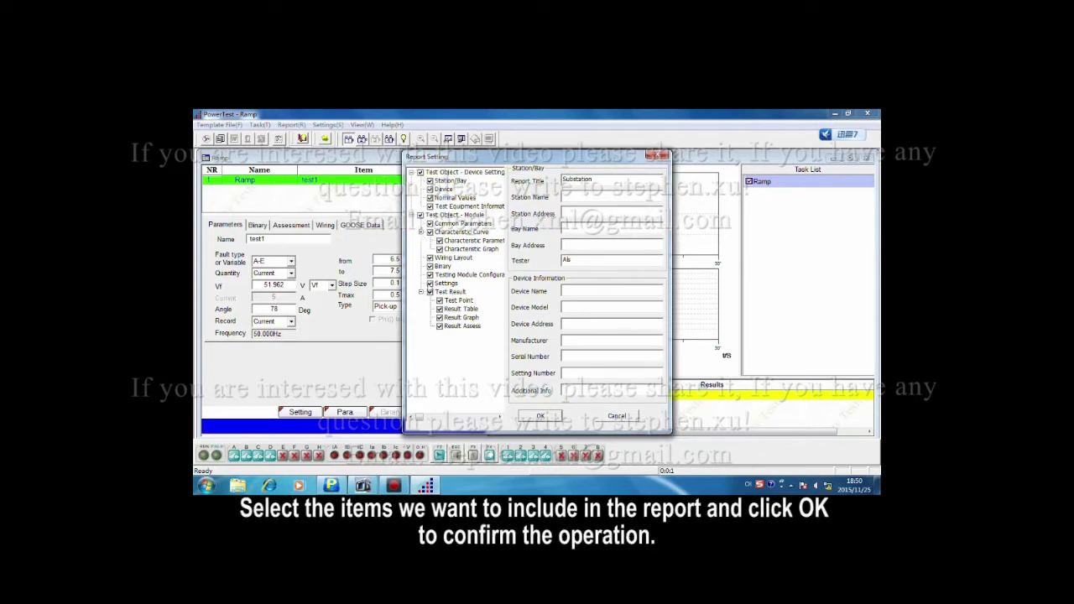
left_click(543, 418)
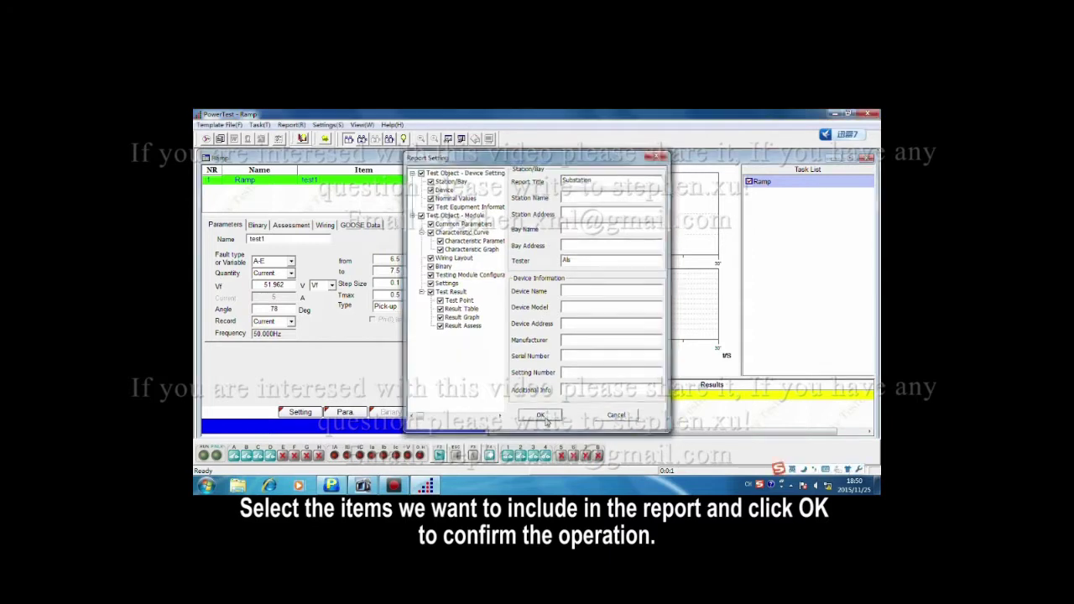
left_click(292, 125)
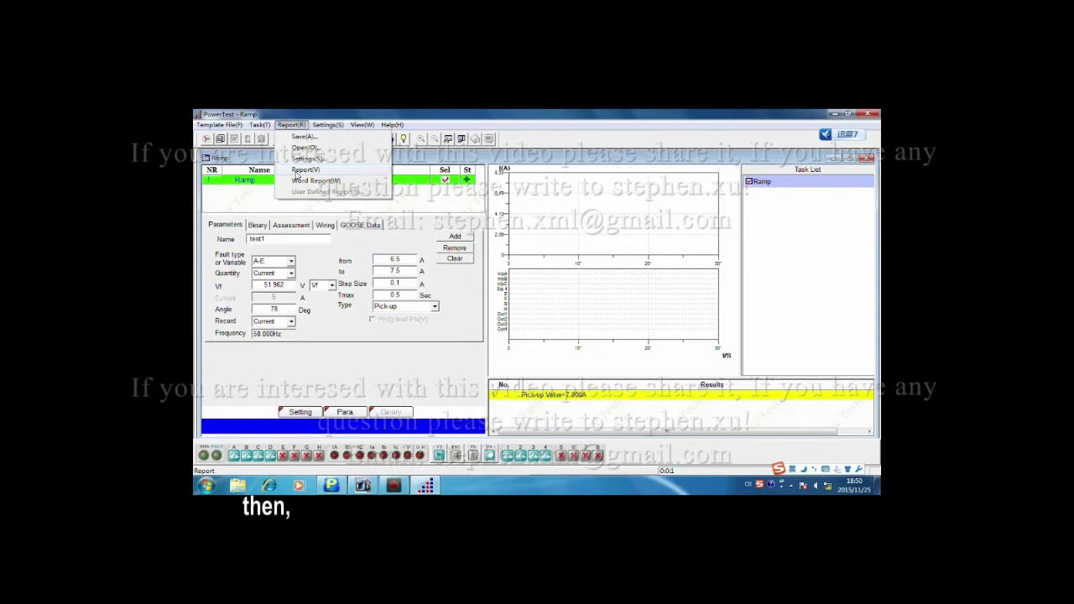
left_click(297, 171)
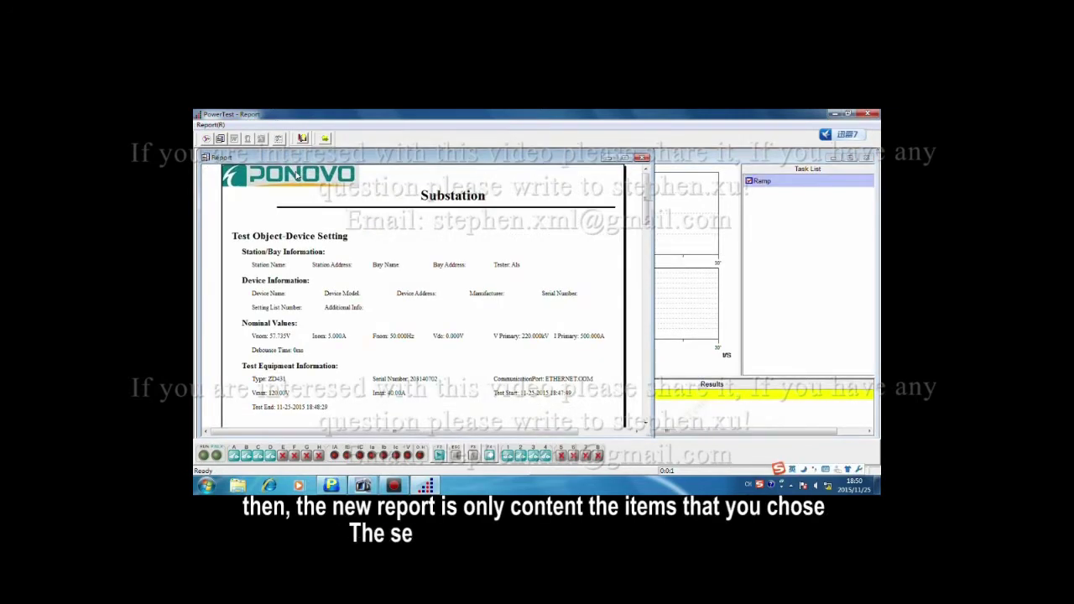
left_click_drag(646, 193, 647, 254)
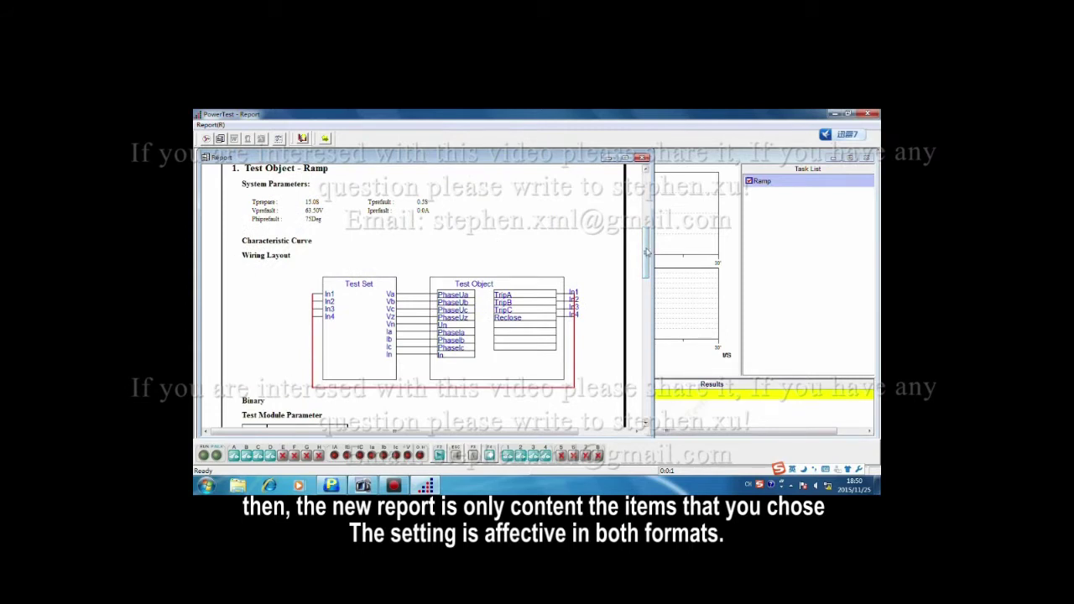
mouse_move(646, 254)
left_mouse_down()
mouse_move(648, 386)
mouse_move(647, 192)
left_mouse_up()
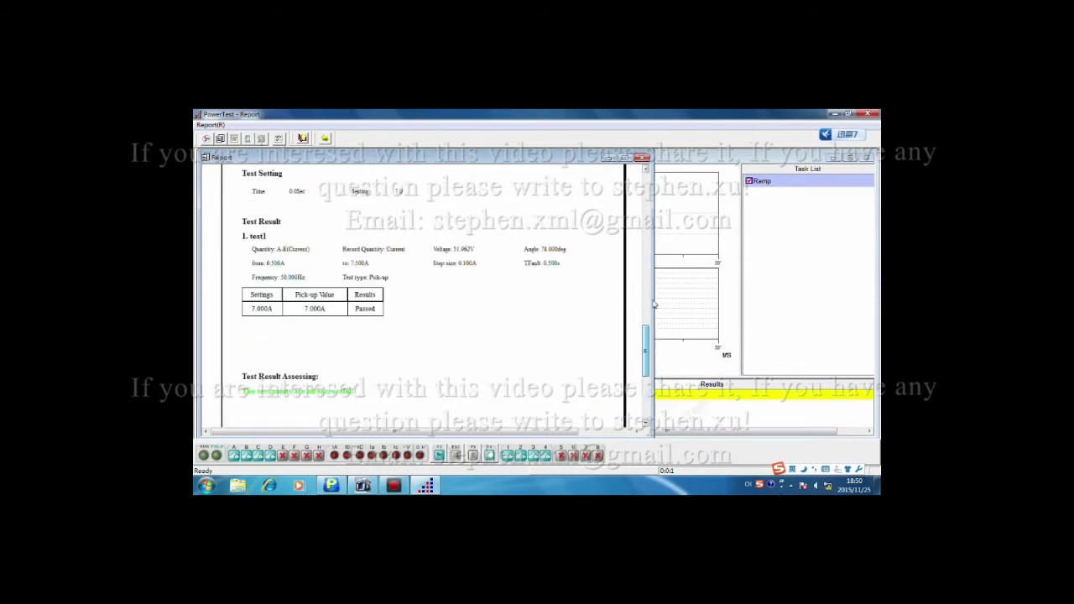
left_click(644, 158)
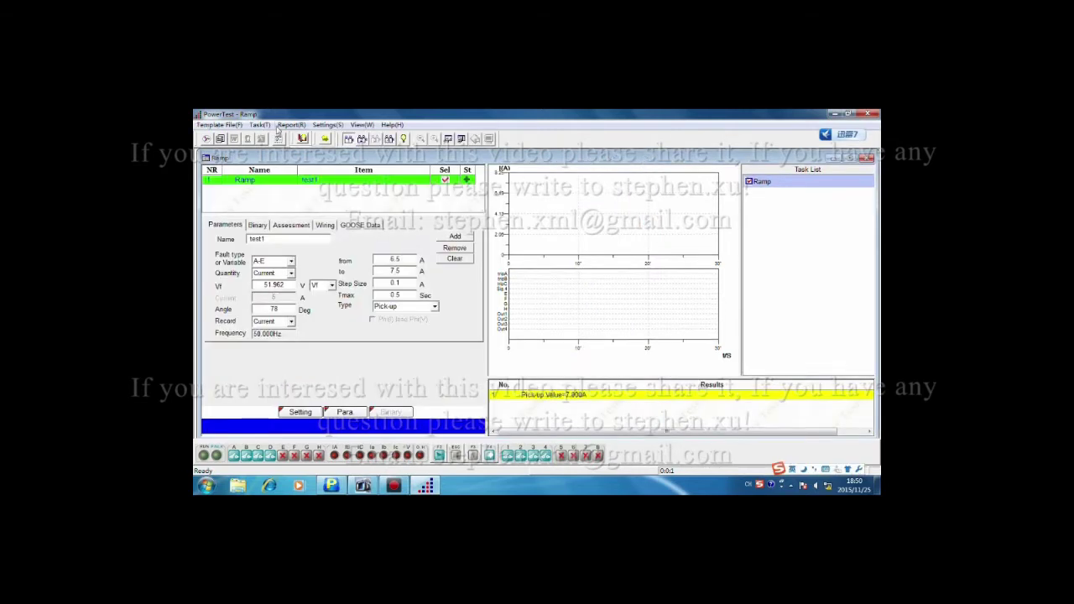
Generate test1's report in Microsoft Word with Word Report(W)
left_click(290, 125)
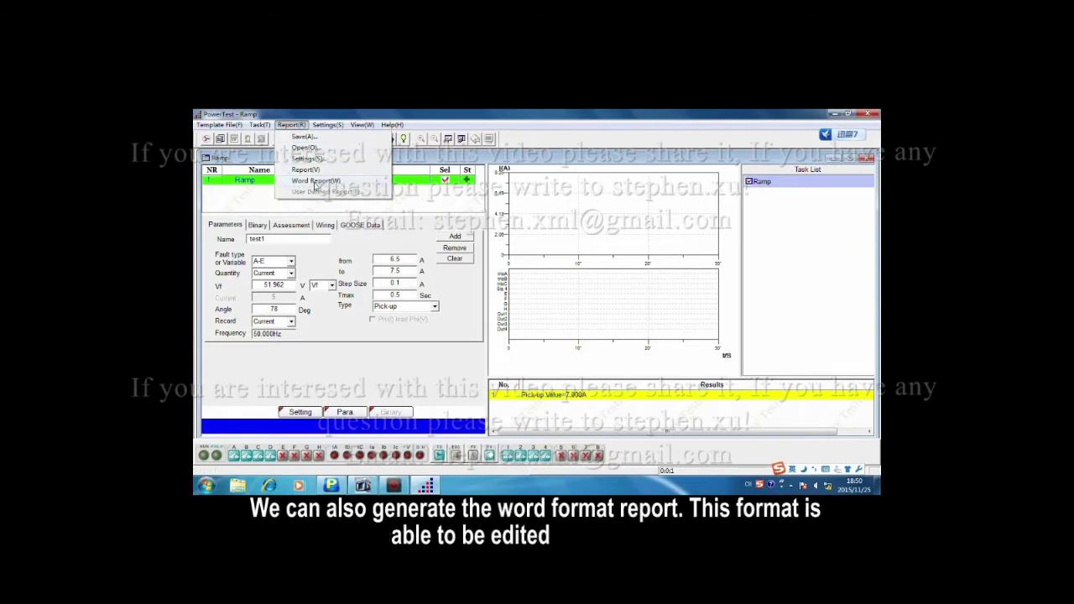
left_click(317, 185)
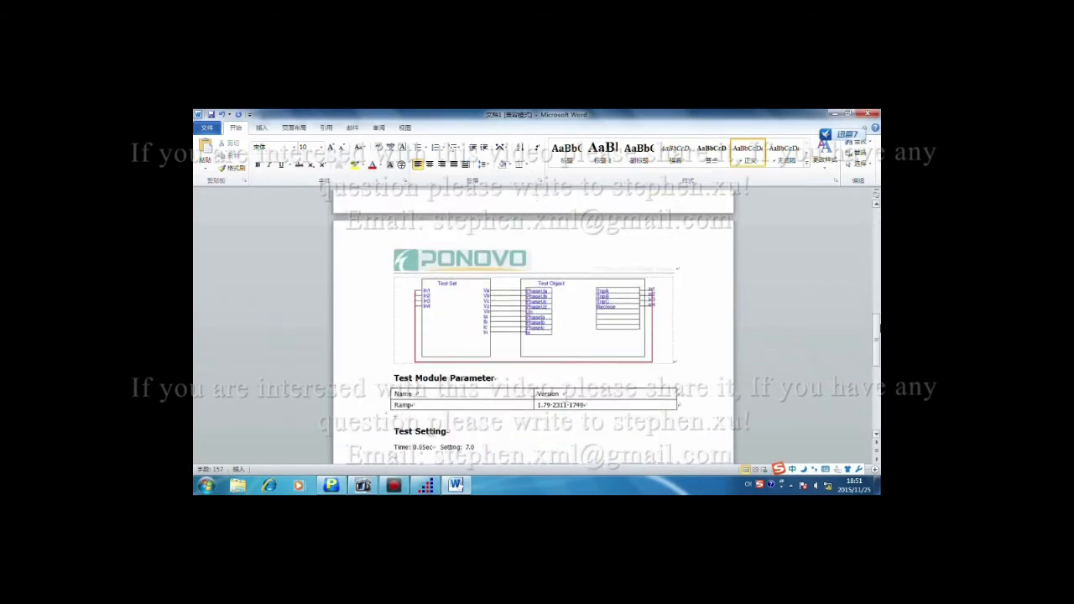
Close the Word report, choosing Don't Save
left_click(873, 116)
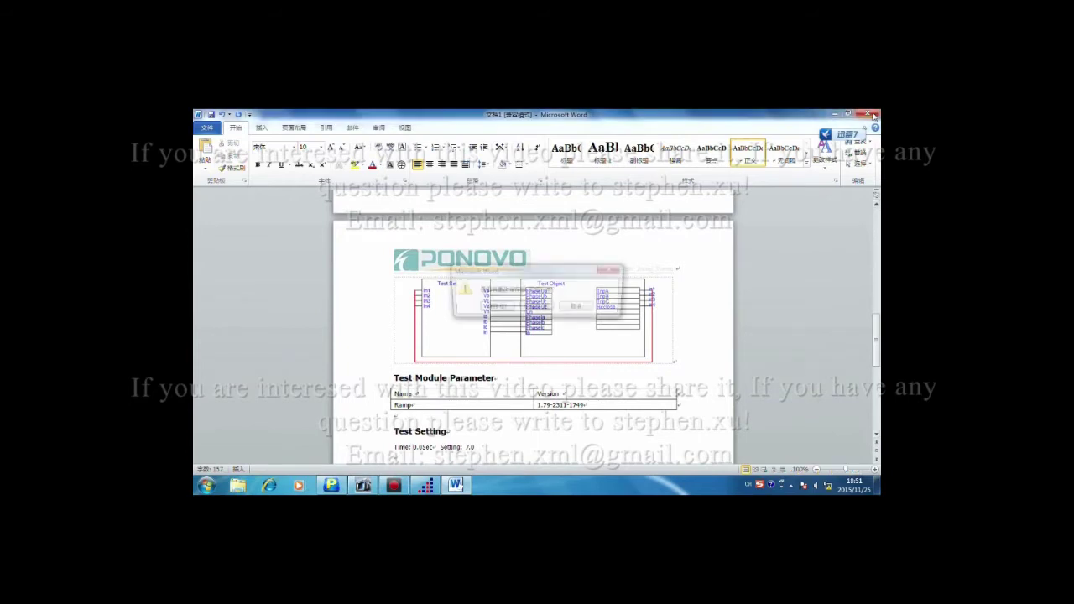
left_click(537, 308)
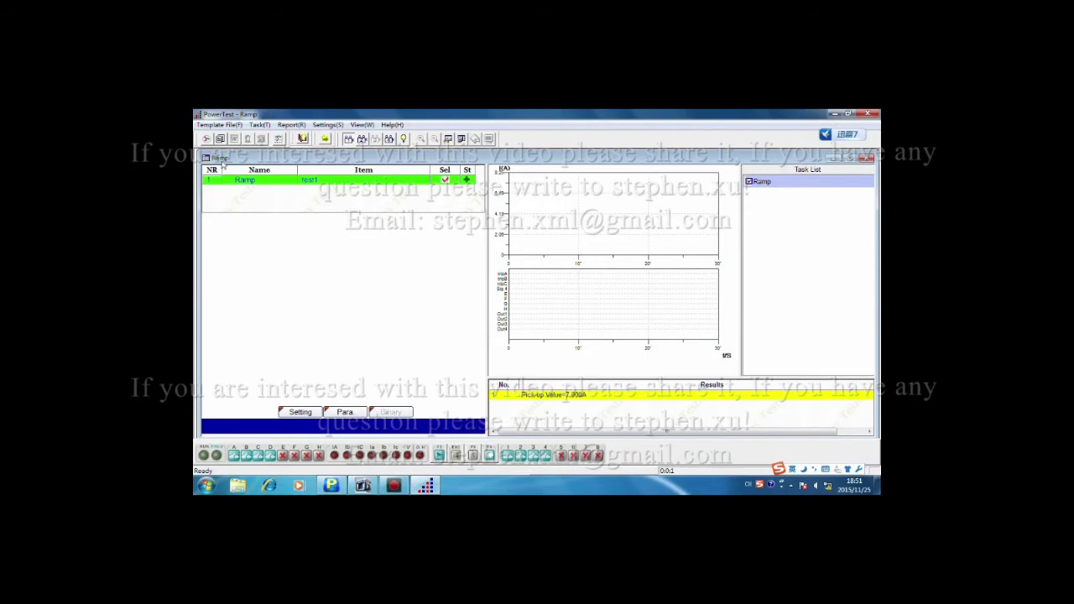
Save the test as template file Test1 in a newly created Desktop folder named 'Template'
left_click(228, 125)
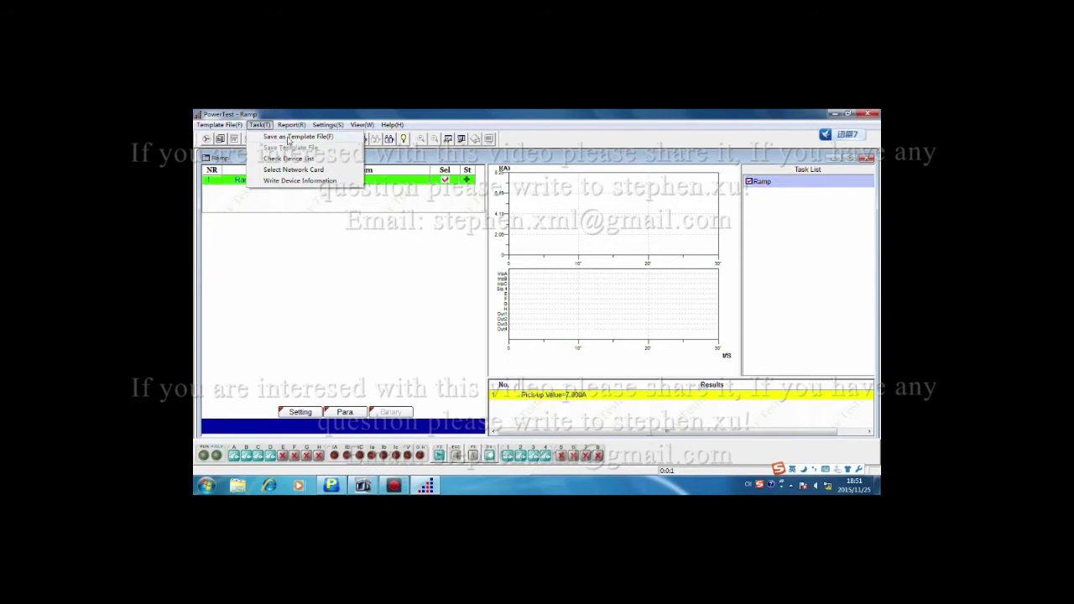
left_click(288, 138)
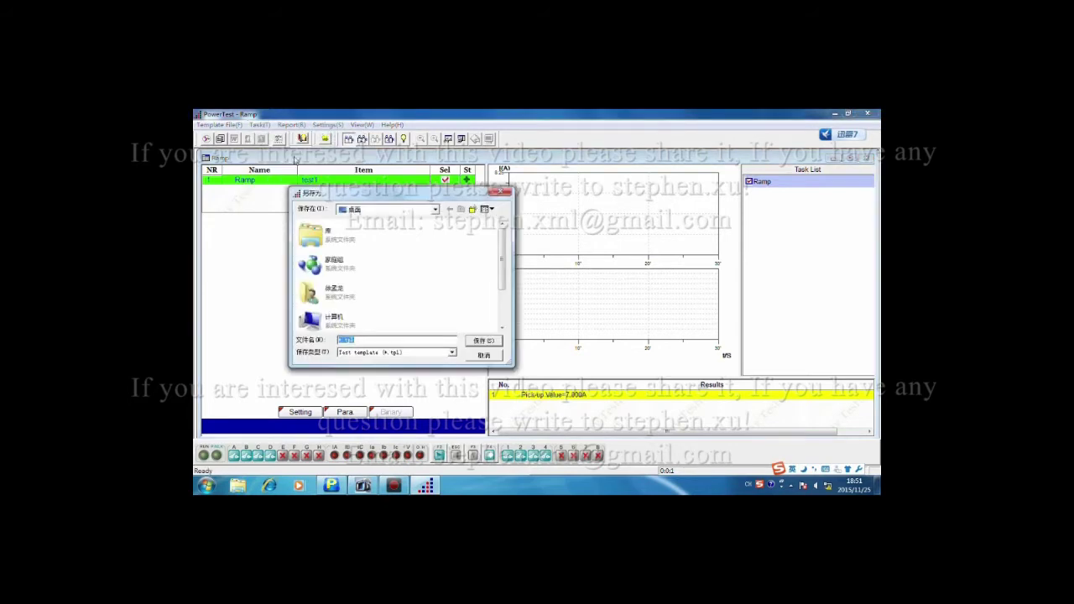
left_click_drag(503, 256, 504, 292)
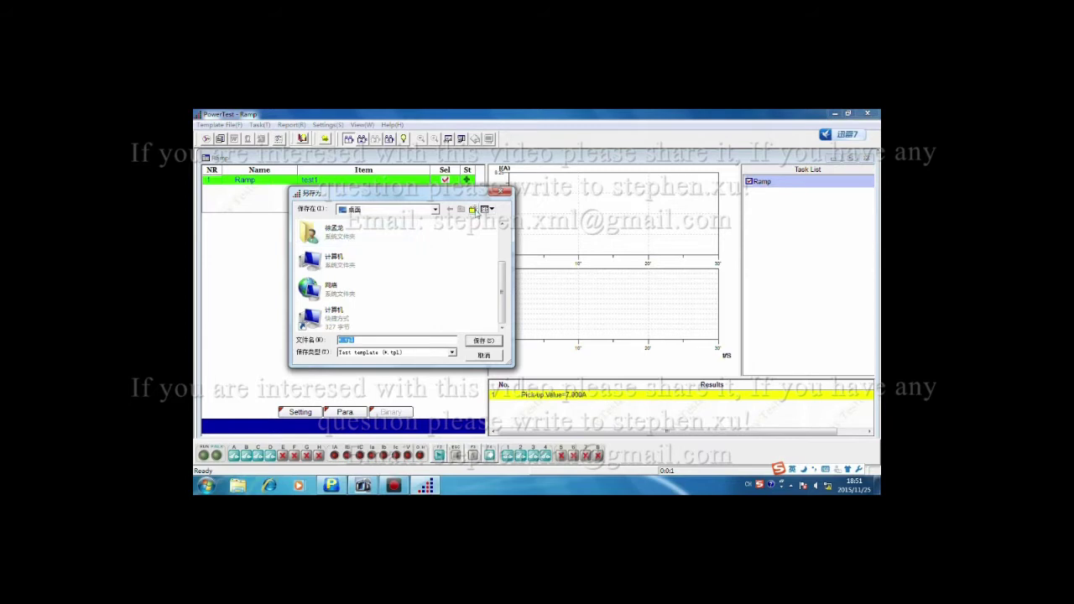
left_click(474, 210)
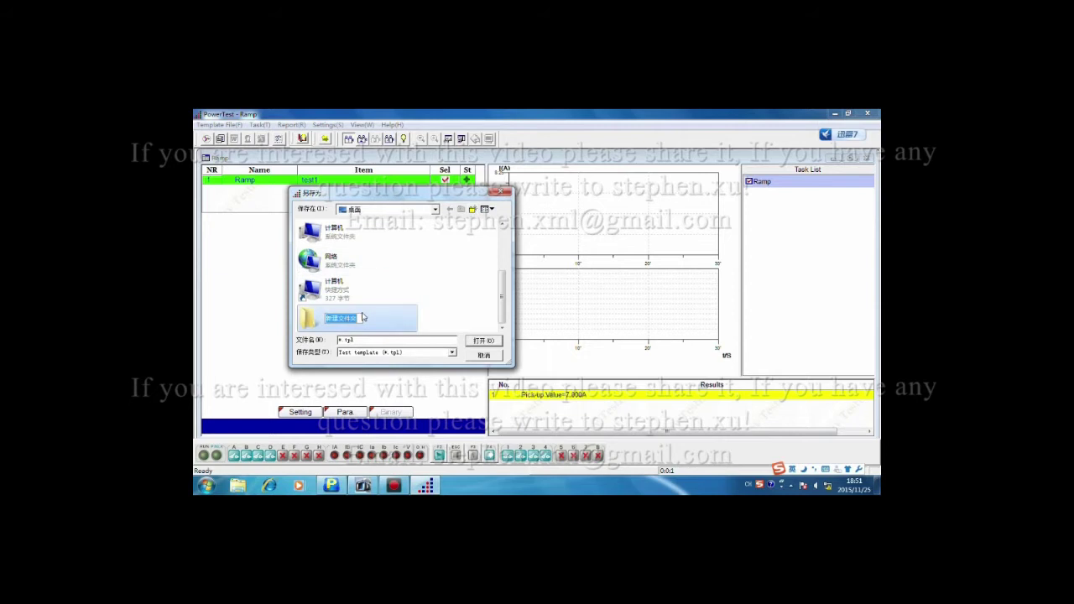
type("Template")
key("Return")
double_click(409, 329)
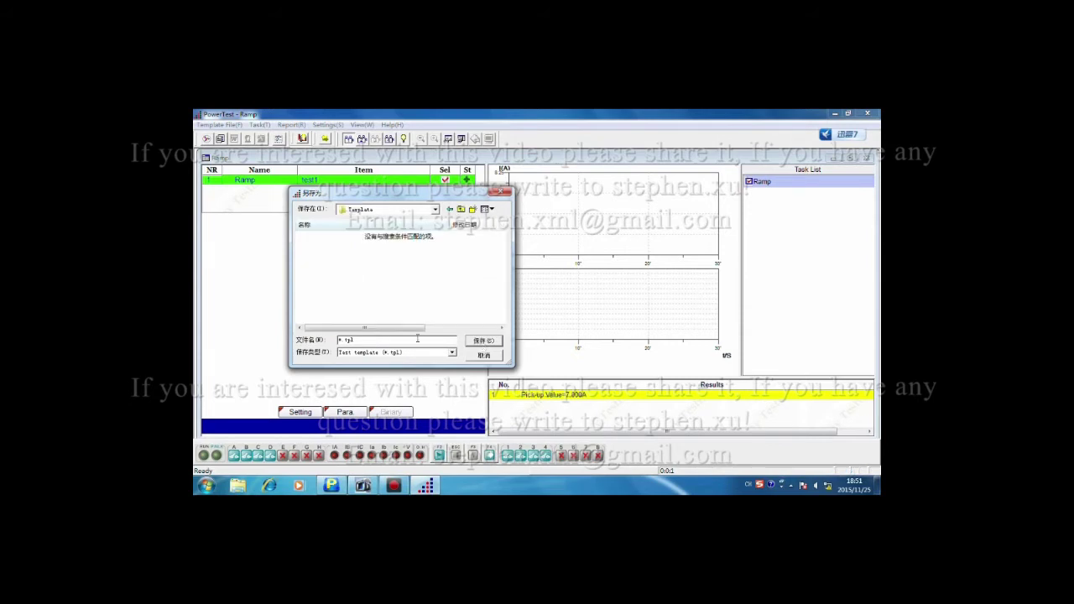
left_click(340, 340)
type("Test1")
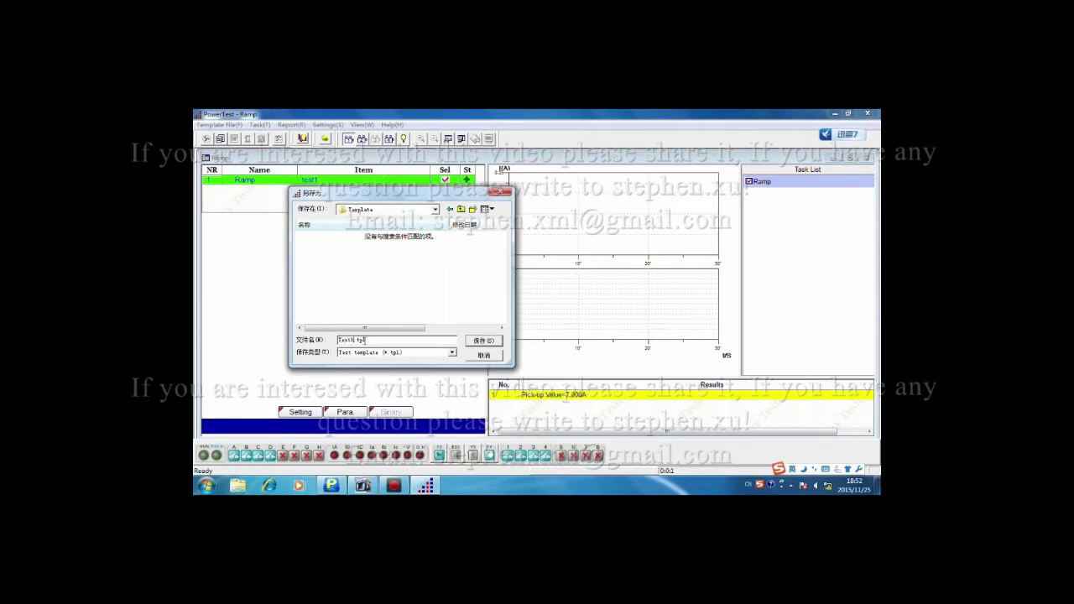
left_click(494, 342)
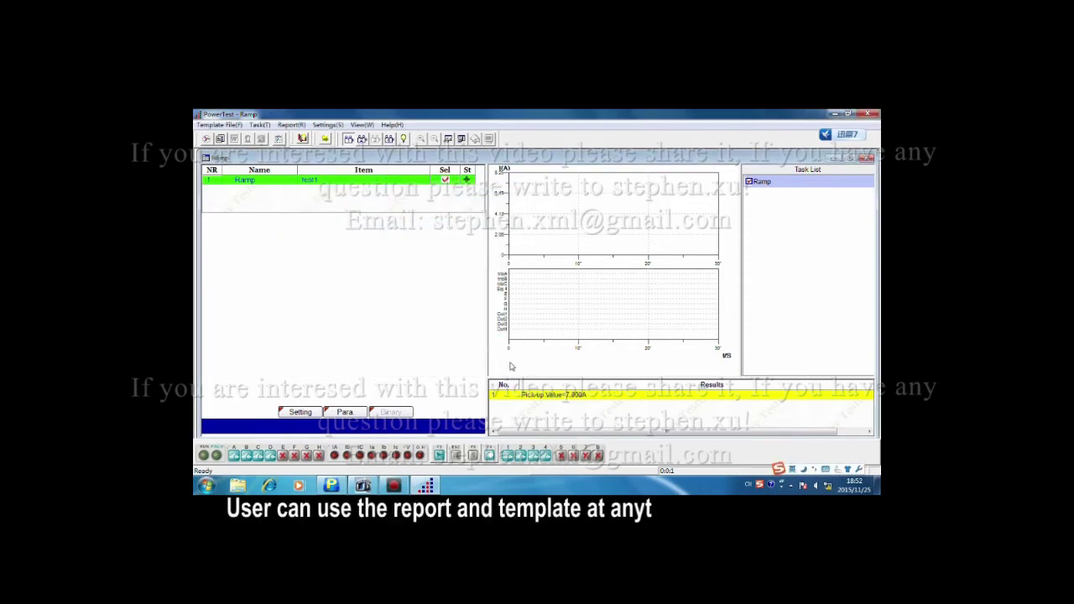
Close and relaunch PowerTest, bringing up the Test Manager options
left_click(872, 114)
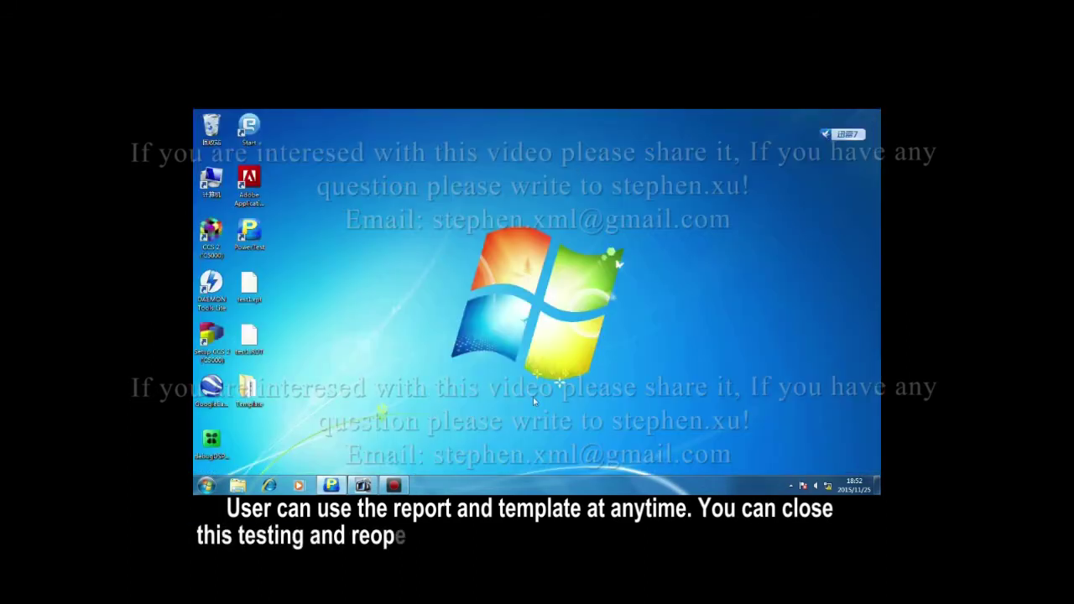
left_click(333, 487)
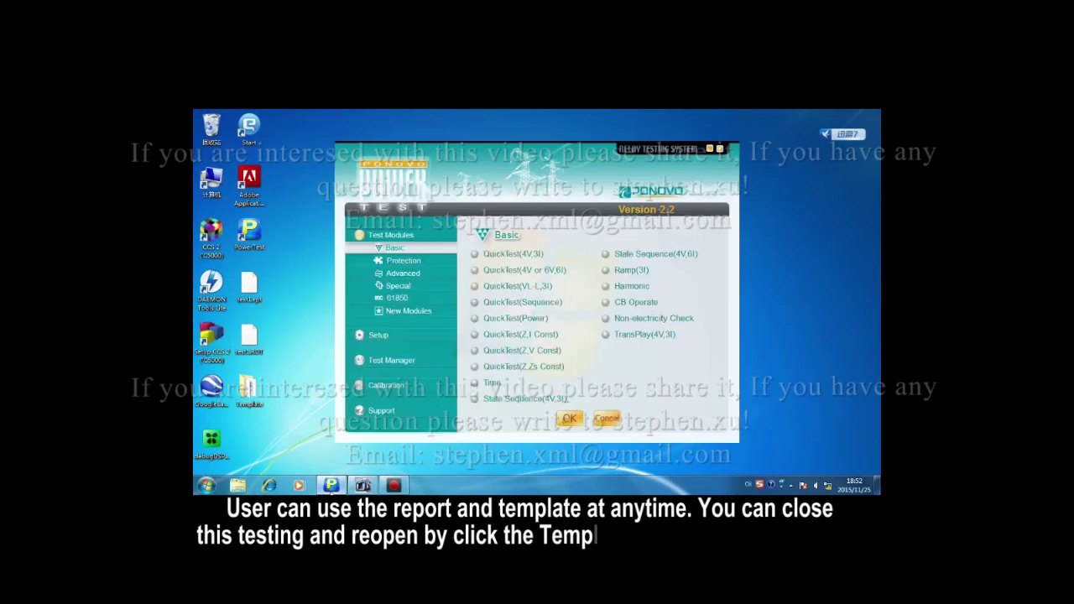
left_click(417, 363)
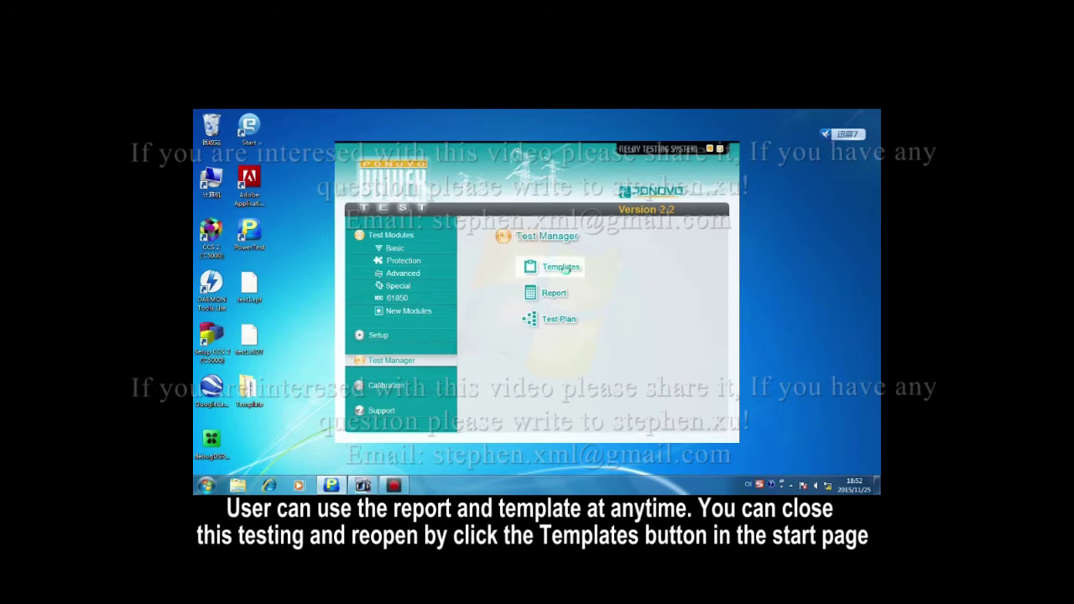
Open the Test1.tpl template from the Desktop\Template folder
left_click(567, 269)
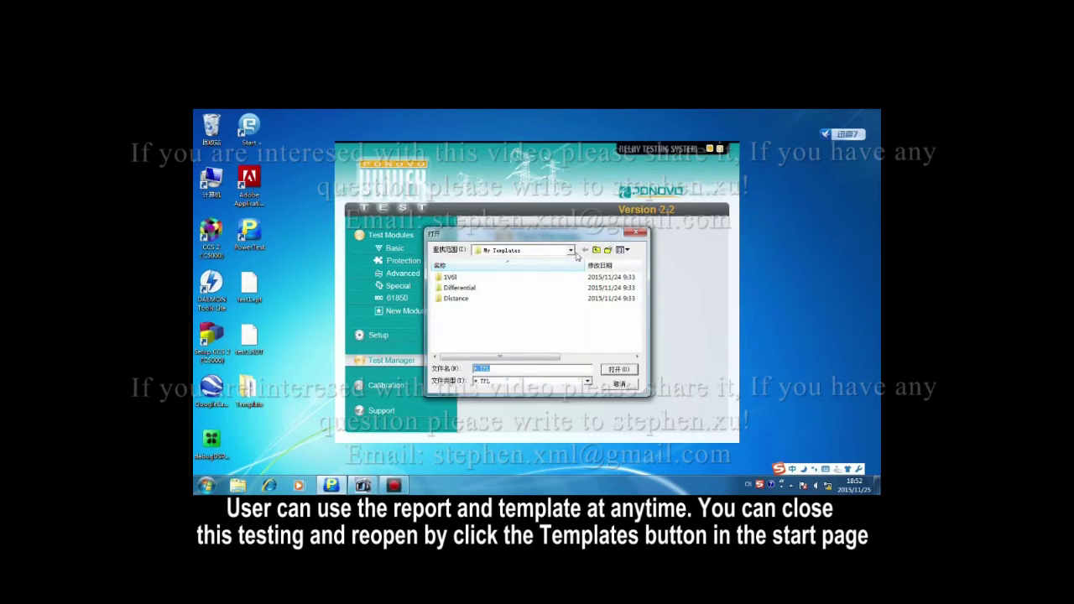
left_click(571, 251)
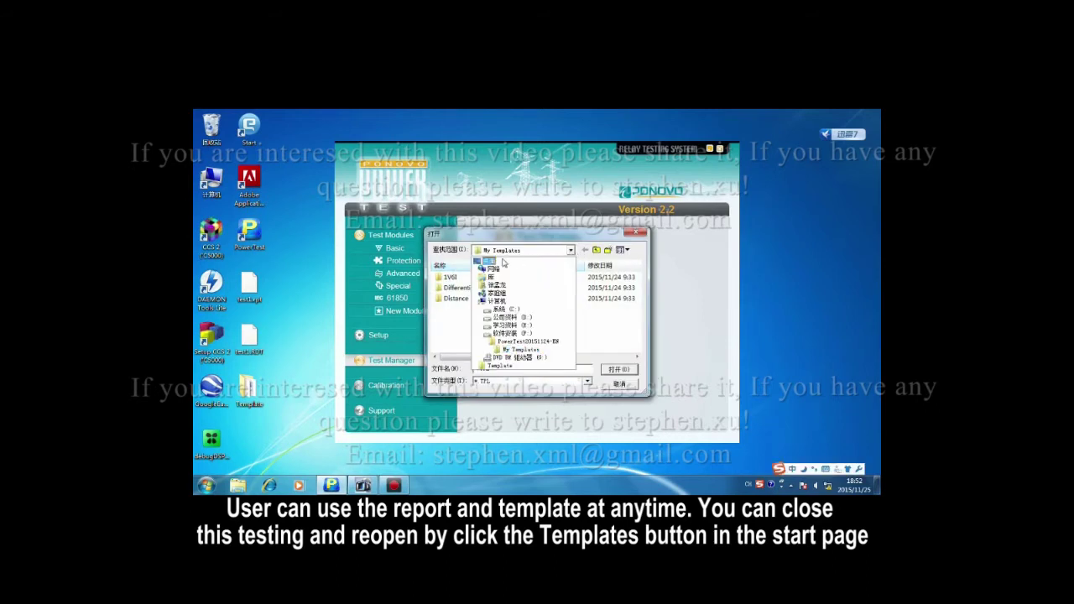
left_click(496, 264)
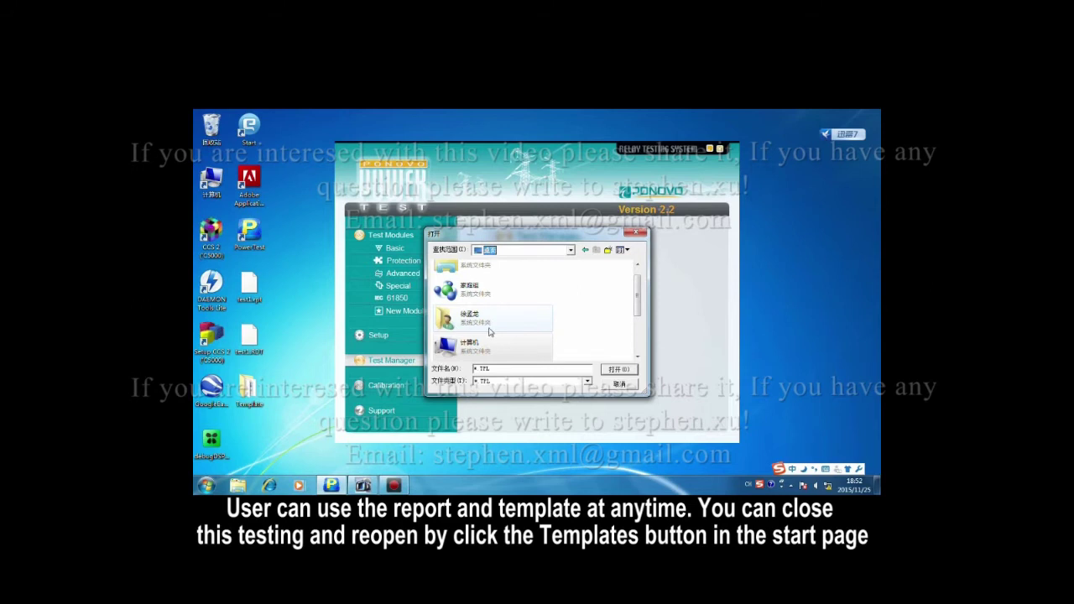
scroll(490, 332, "down", 2)
scroll(475, 331, "down", 1)
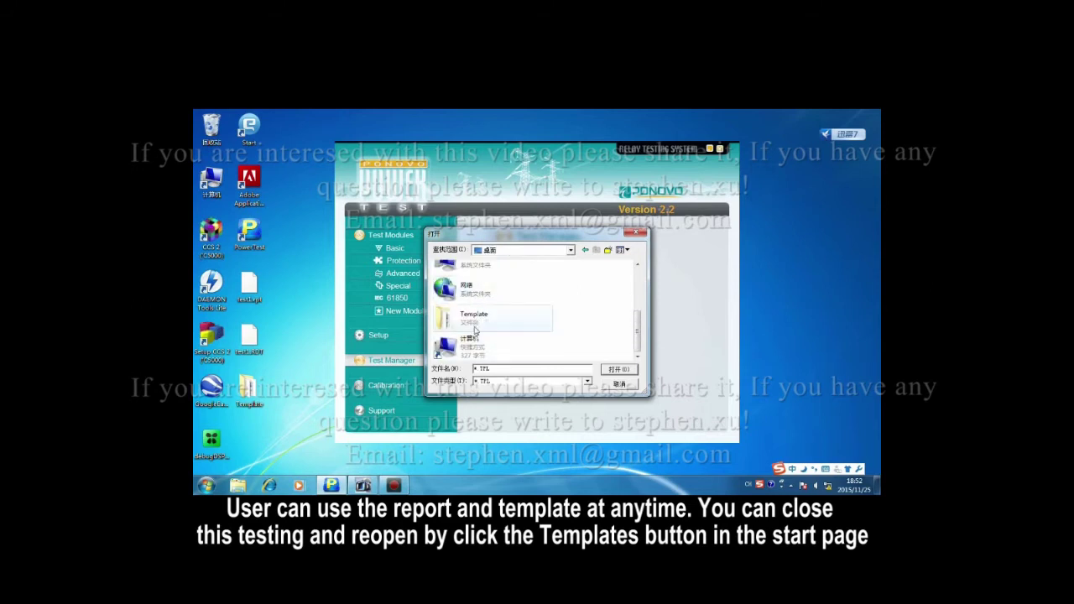
double_click(485, 324)
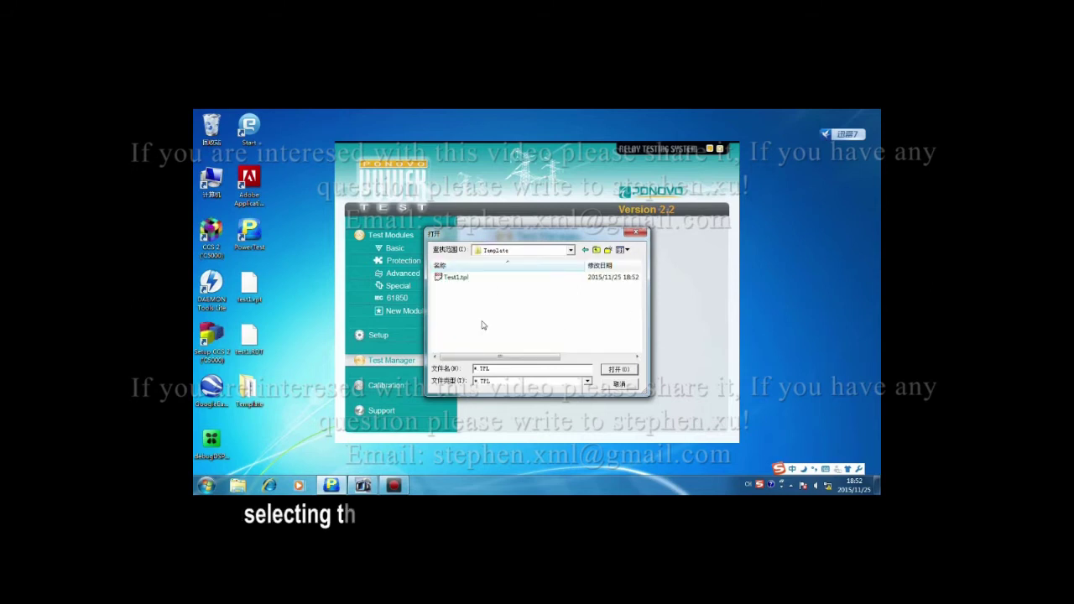
double_click(460, 280)
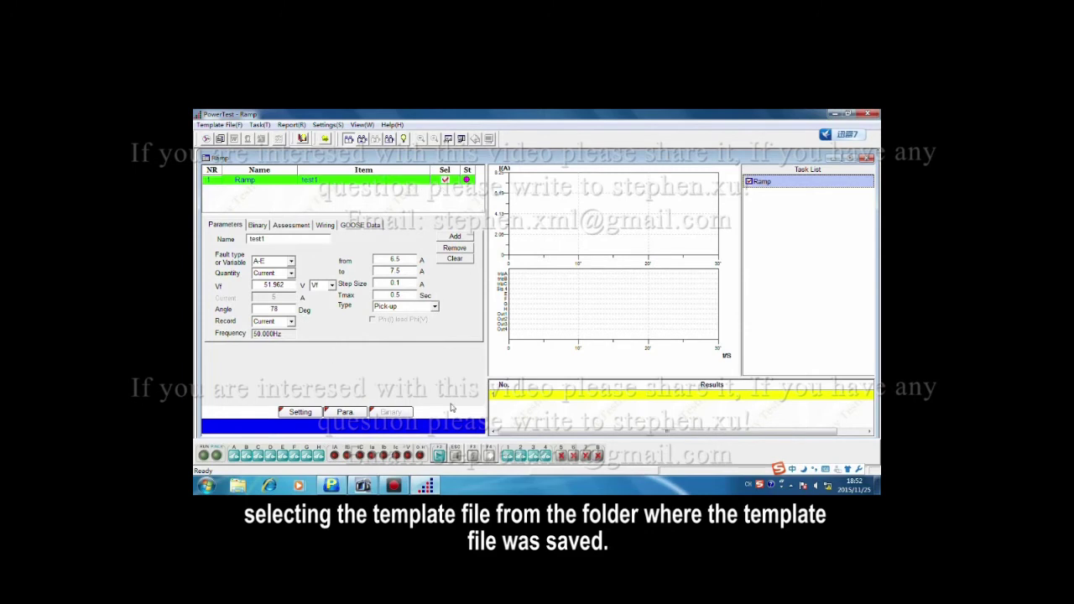
left_click(295, 412)
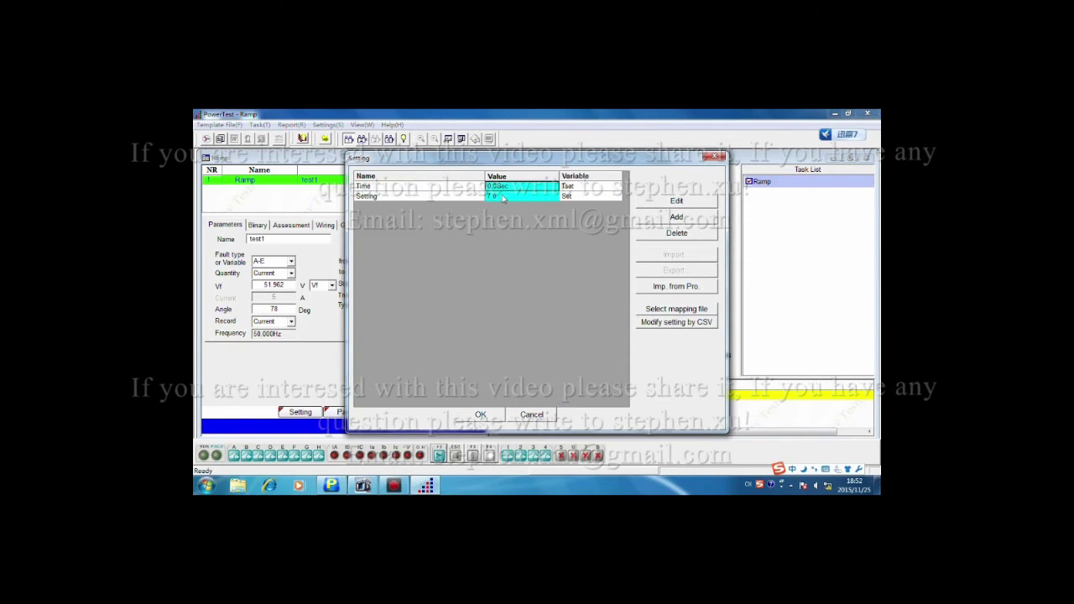
left_click(480, 413)
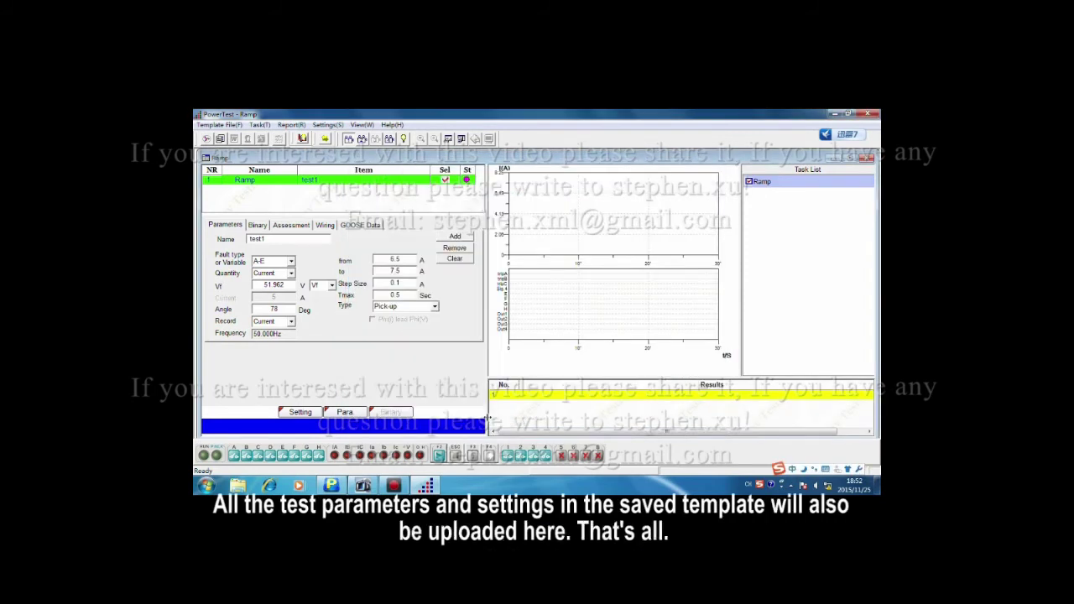